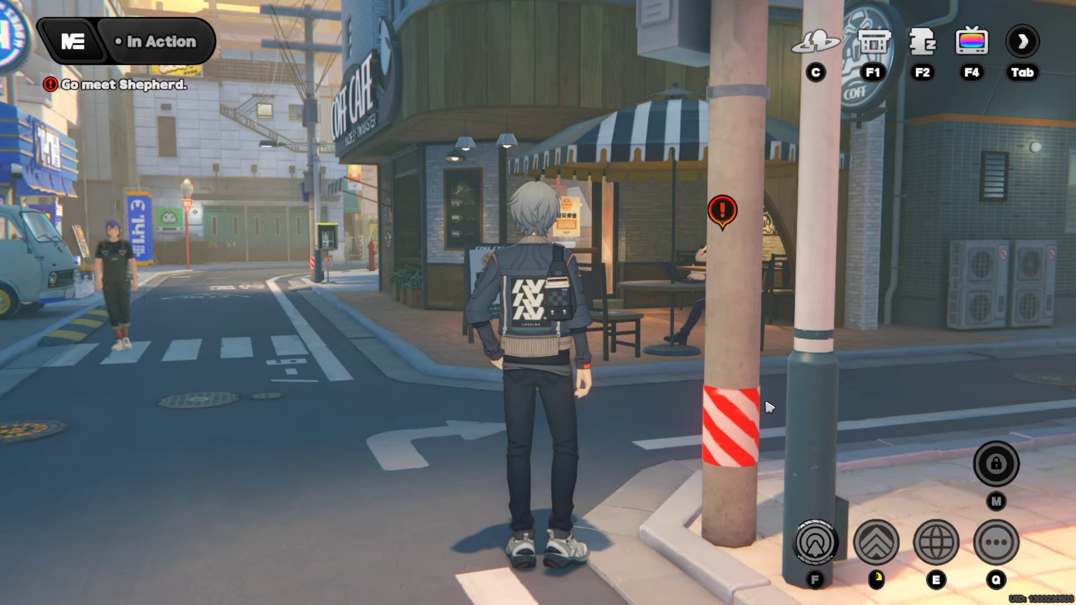
Check the commission schedule, then run over to Shepherd at the café.
key(F2)
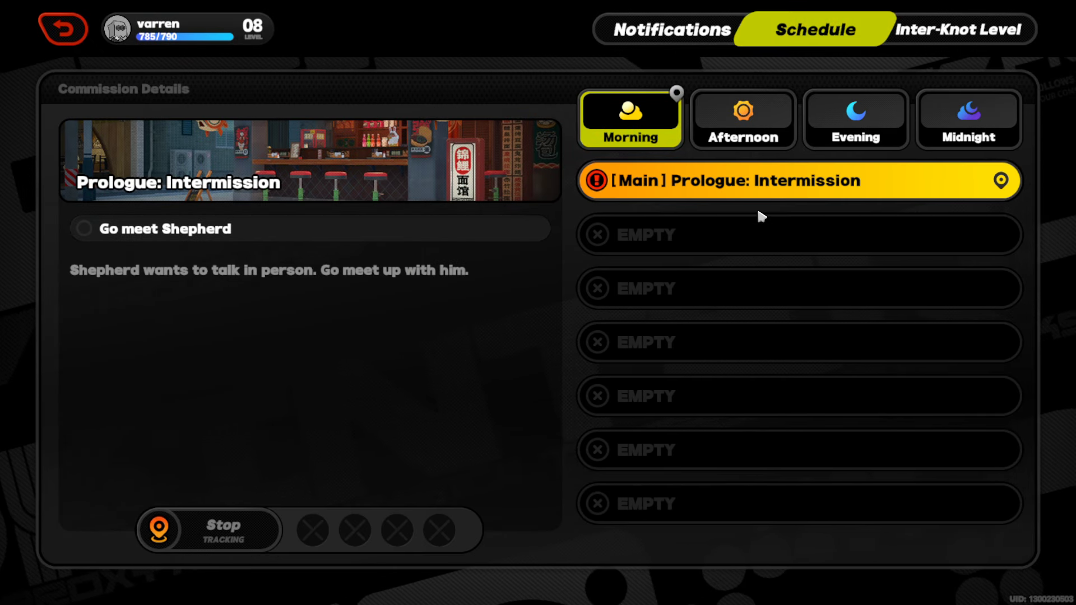
key(Escape)
key(w)
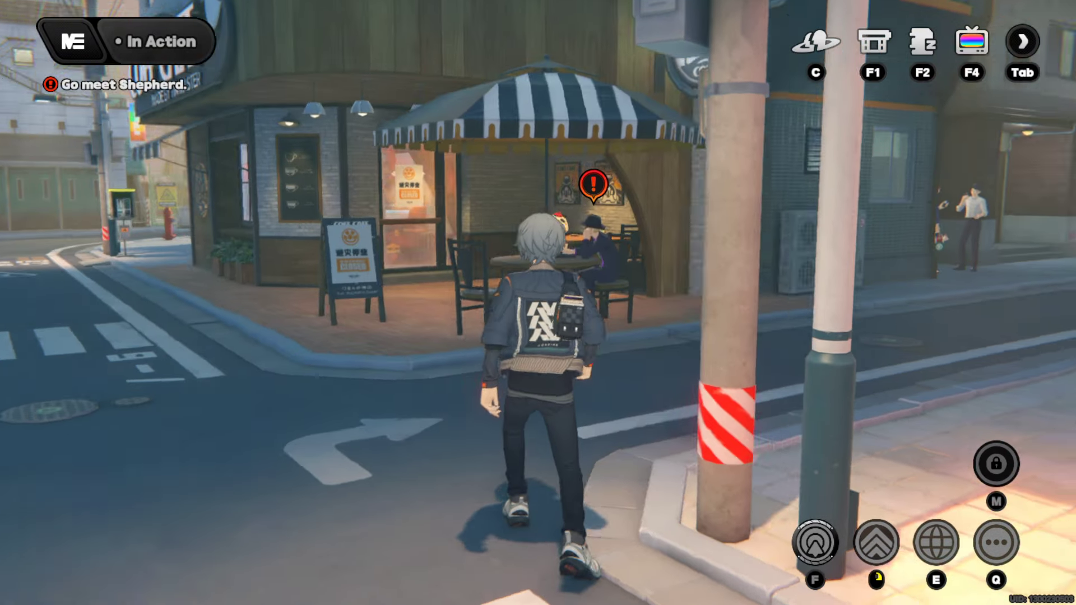
key(w)
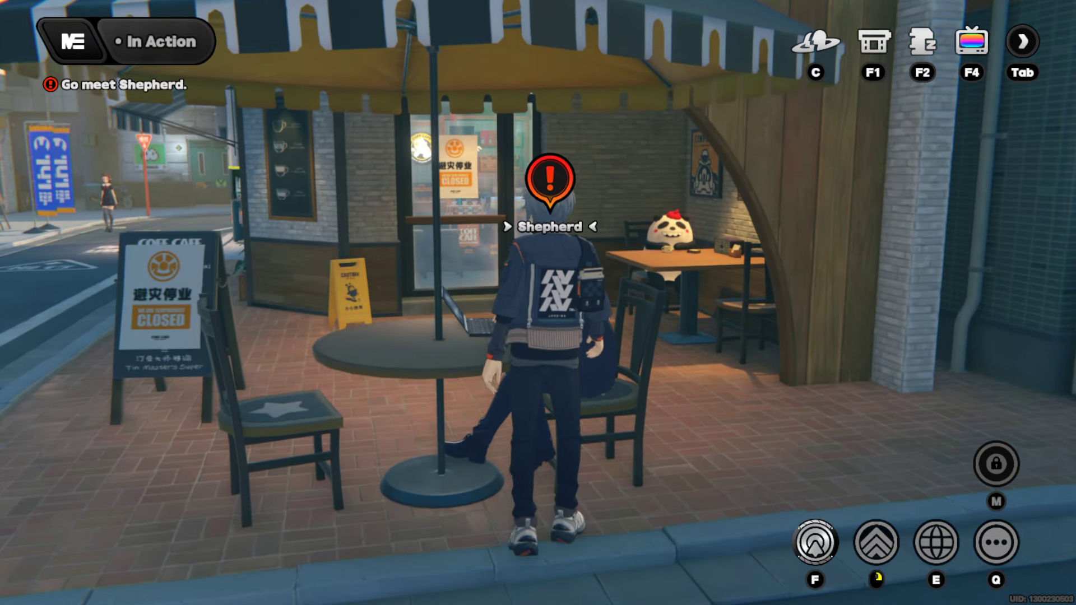
Talk with Shepherd through his dialogue and accept the new commission notice.
key(f)
click(538, 298)
click(605, 398)
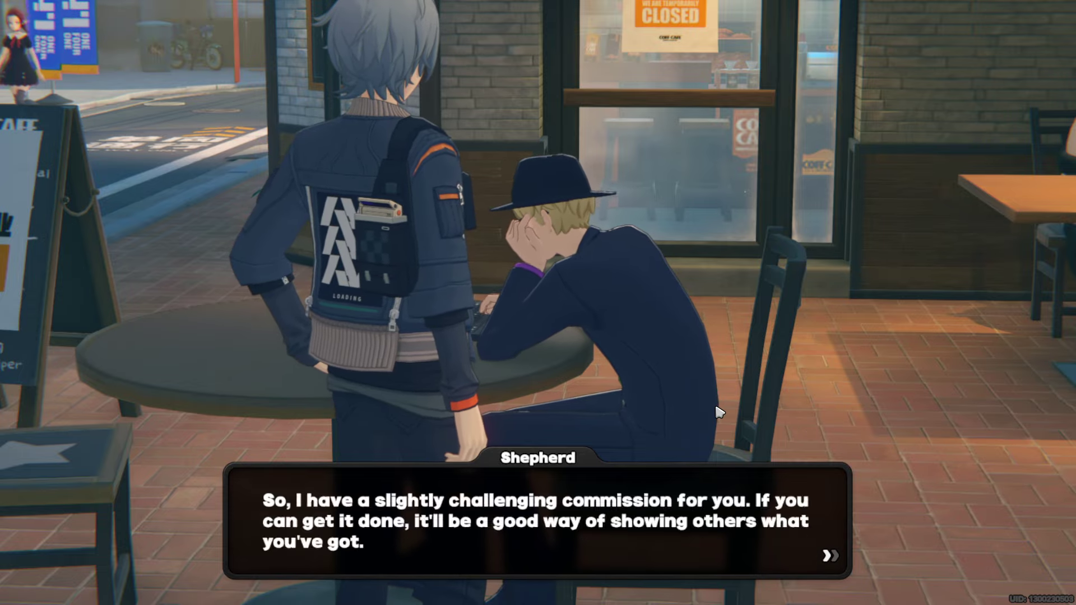
click(703, 412)
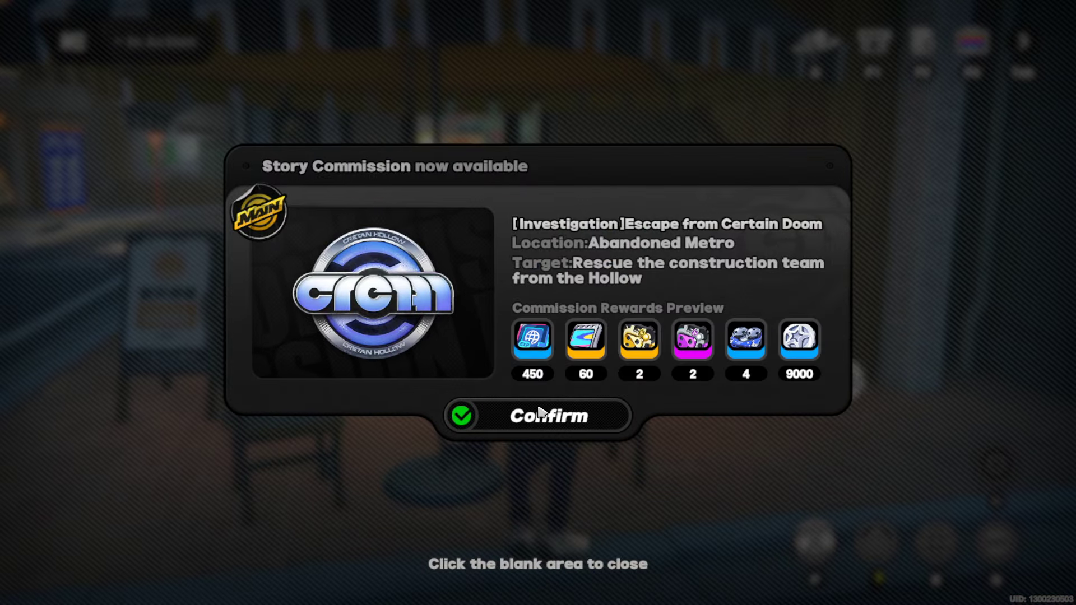
click(542, 414)
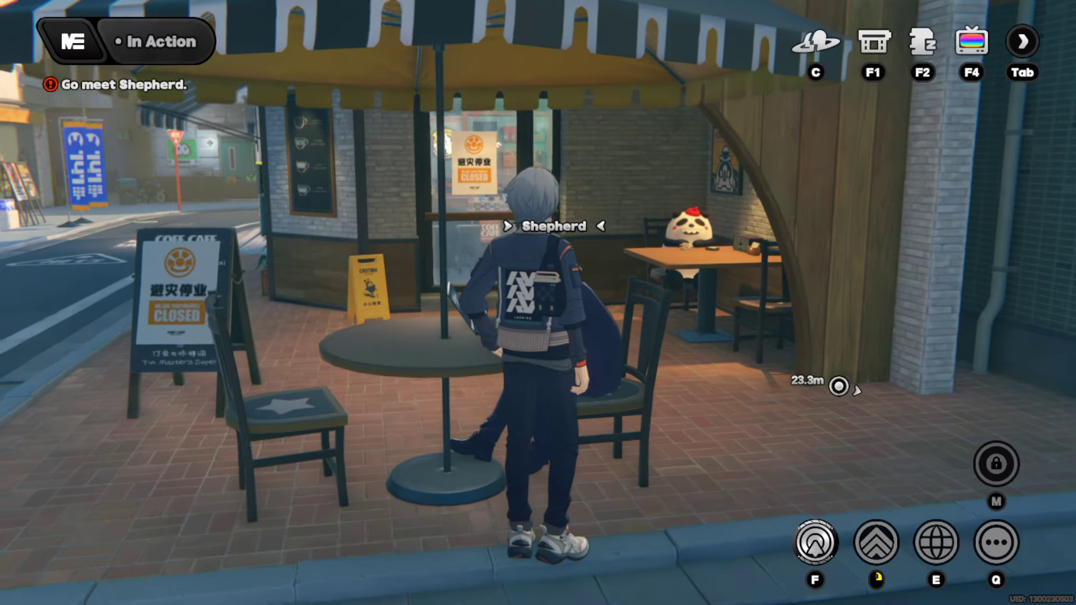
Run to Random Play's Staff Only back room and activate the Hollow Deep Dive System.
key(s)
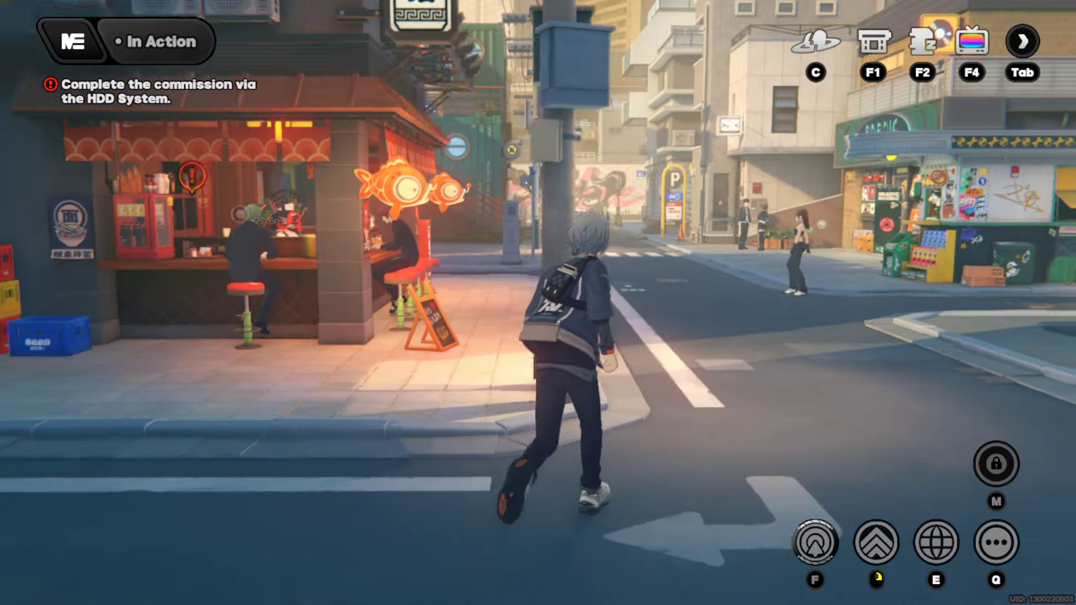
key(w)
key(w)
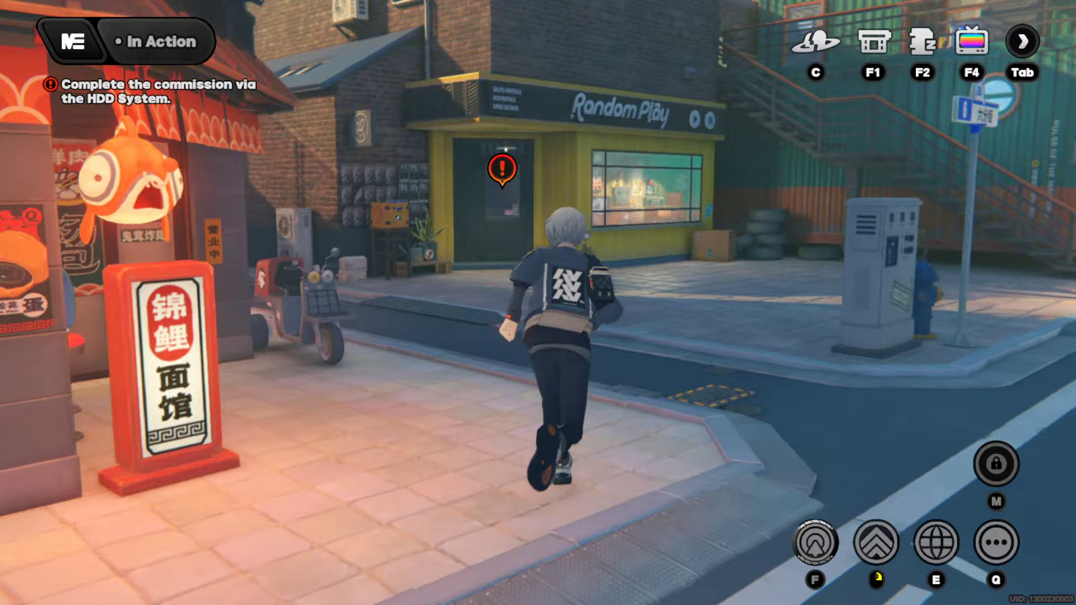
key(w)
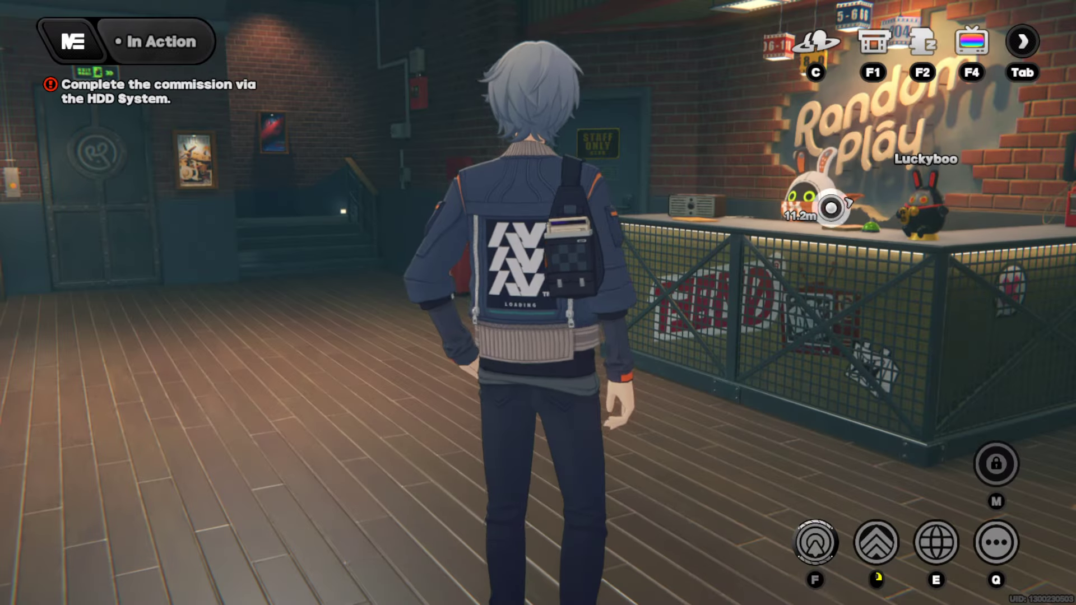
key(a)
key(w)
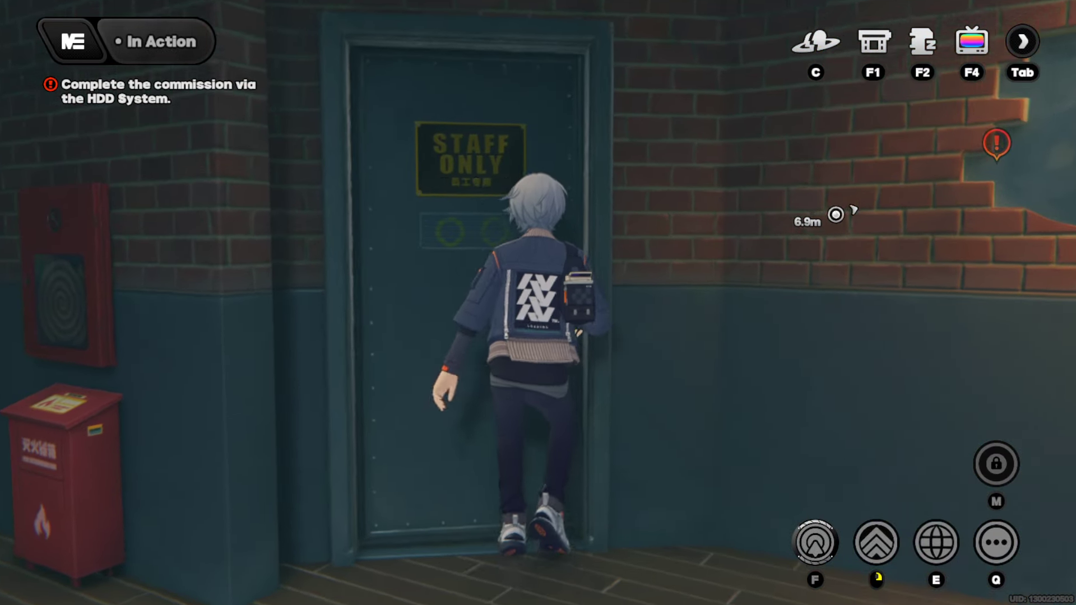
key(w)
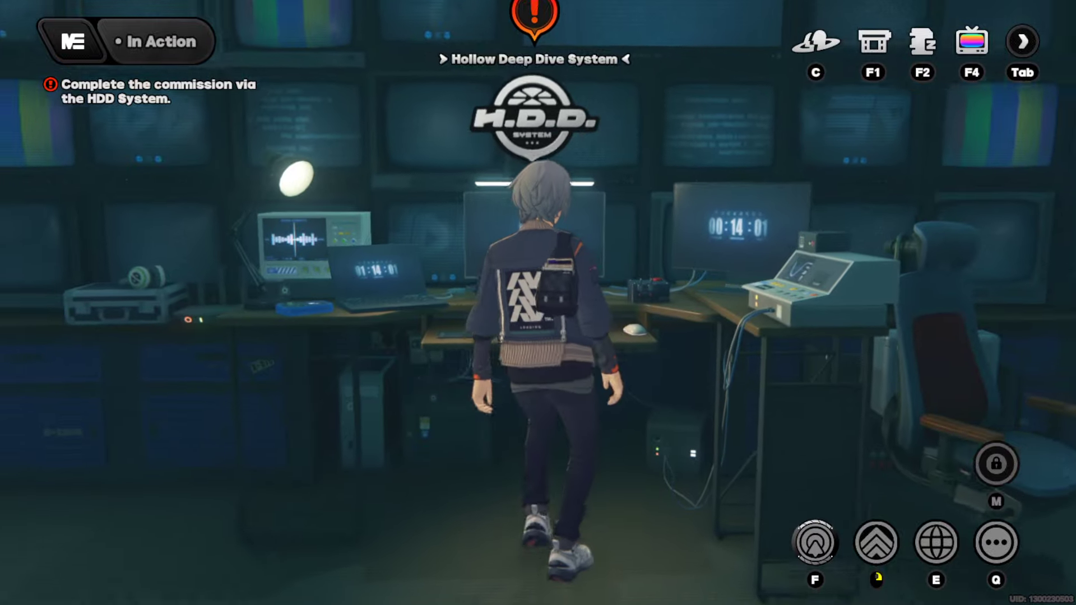
key(f)
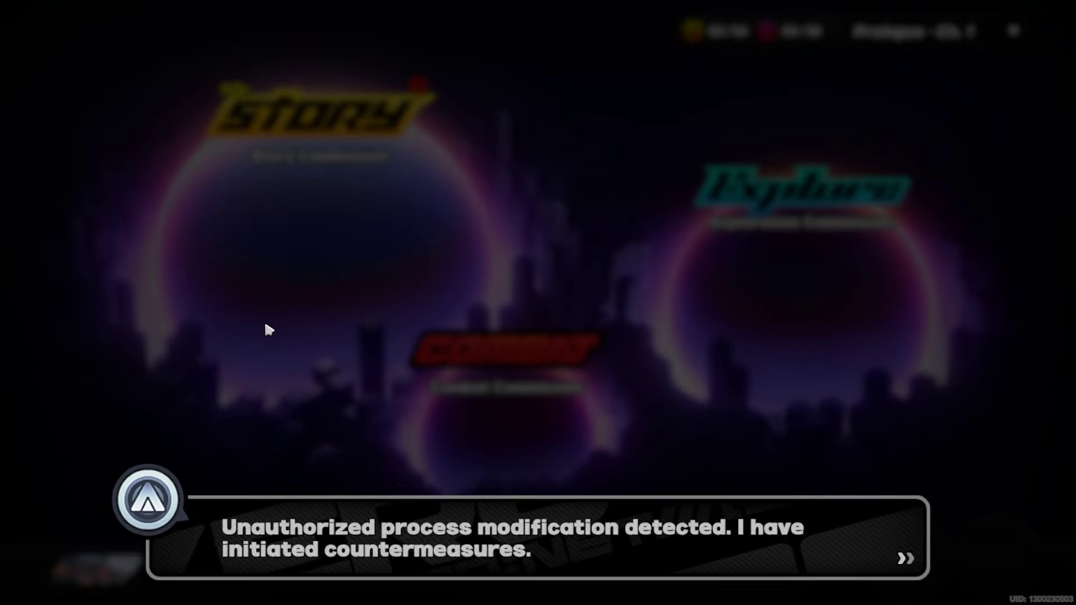
Select the story commission and put Soukaku into Billy's second slot.
click(263, 313)
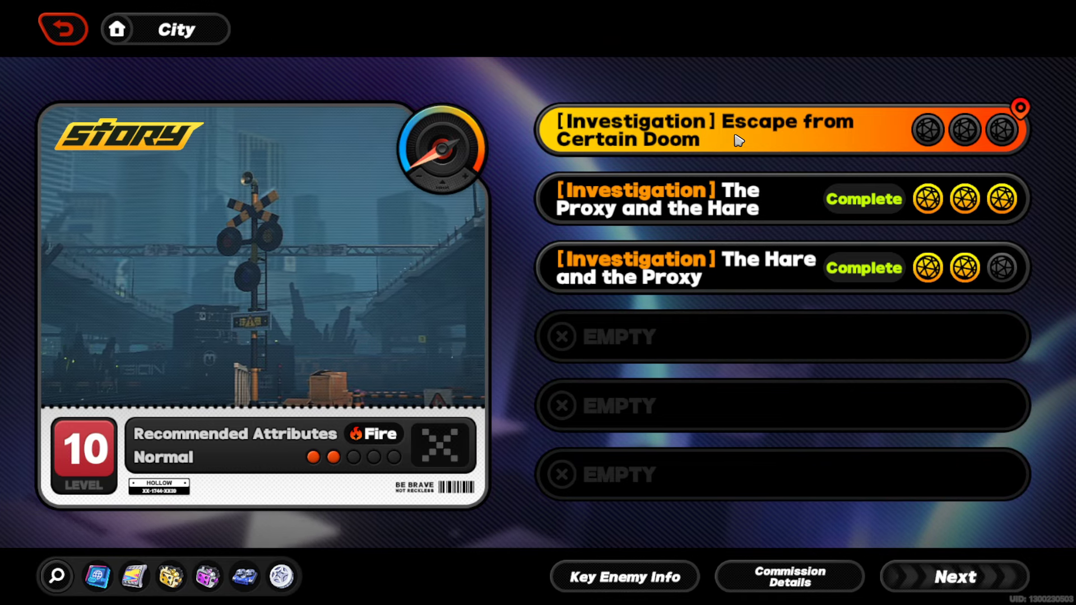
click(951, 583)
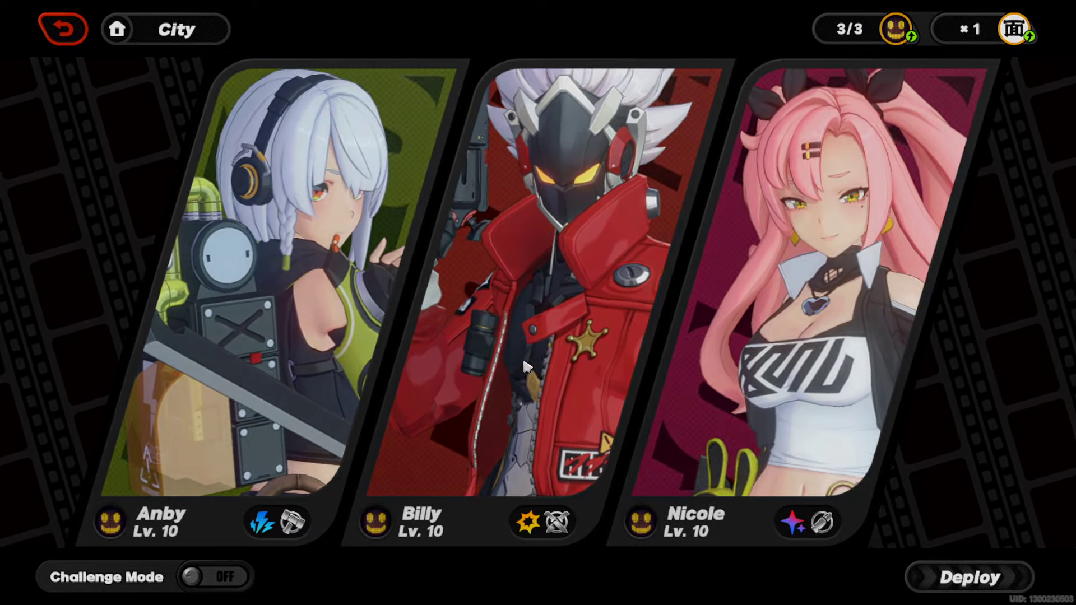
click(522, 357)
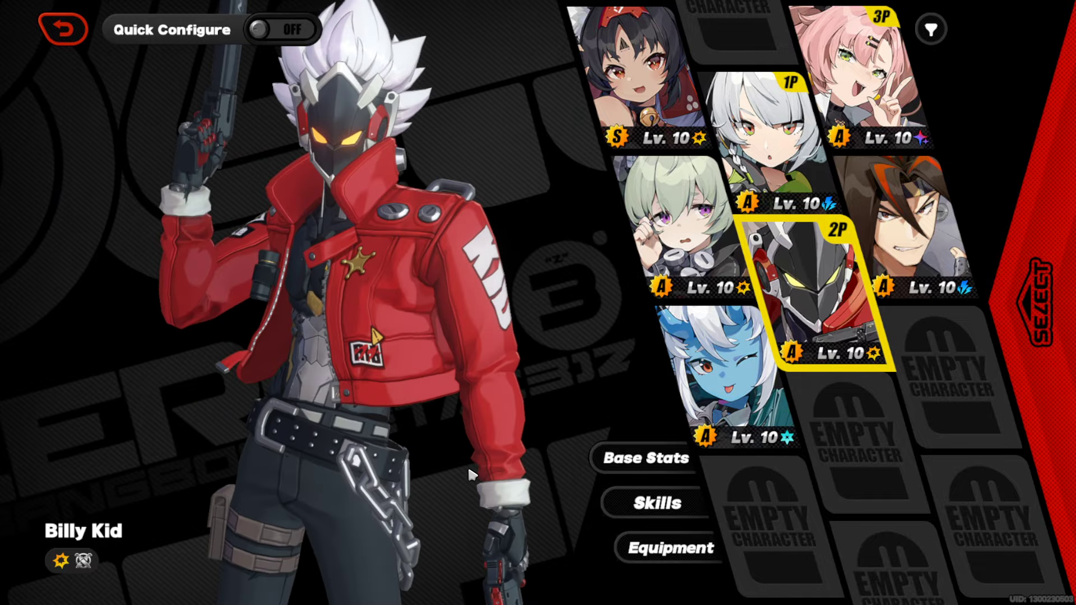
click(723, 370)
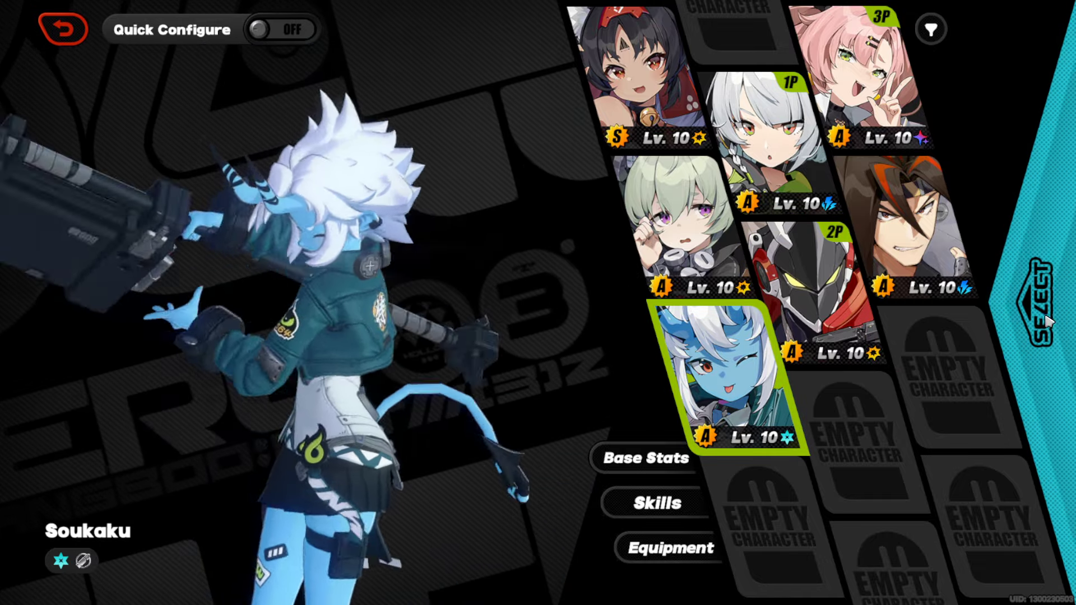
click(1041, 303)
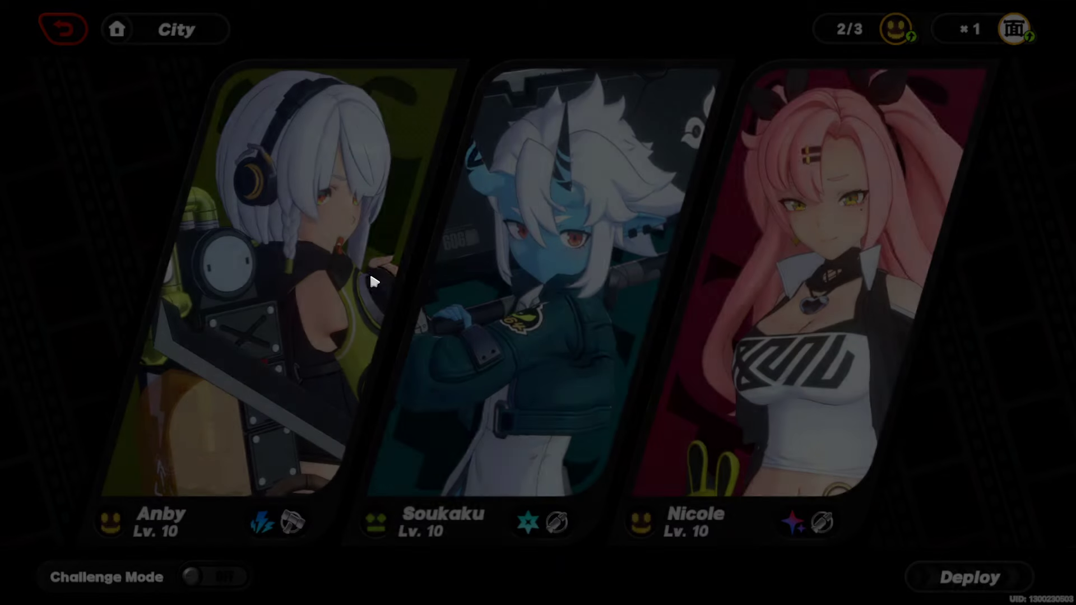
Put Nekomata in the first slot and Anton in the third, then check the food buff.
click(369, 271)
click(790, 278)
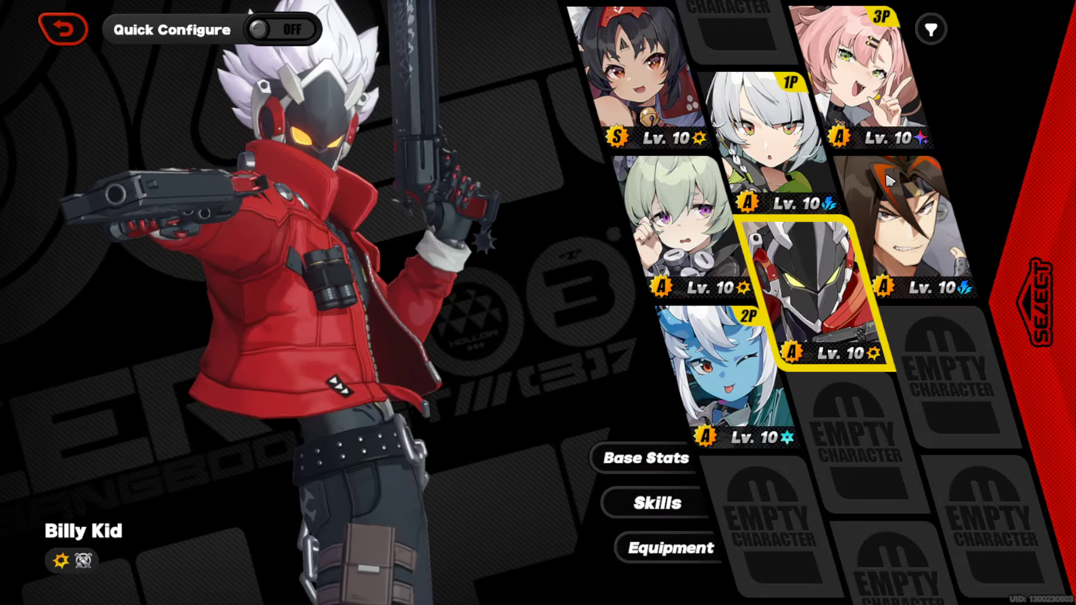
click(647, 76)
click(1041, 302)
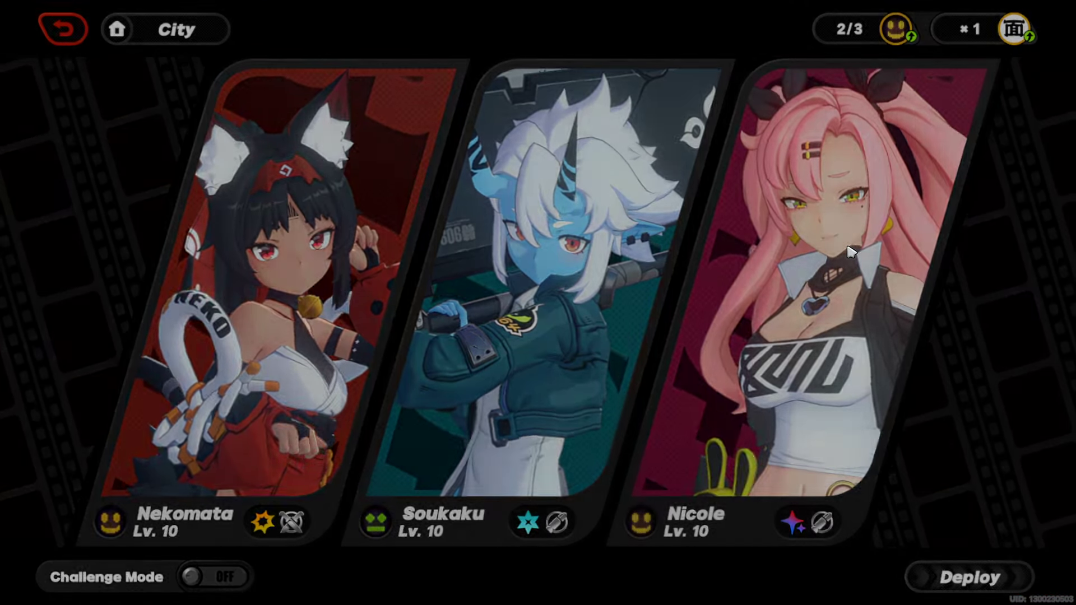
click(848, 250)
click(903, 227)
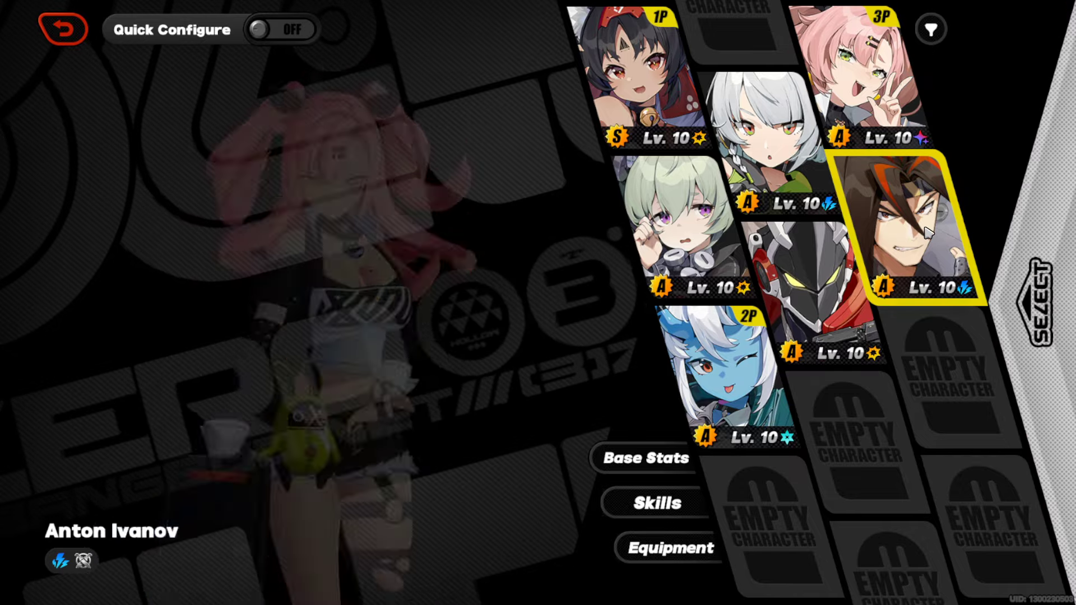
click(1040, 302)
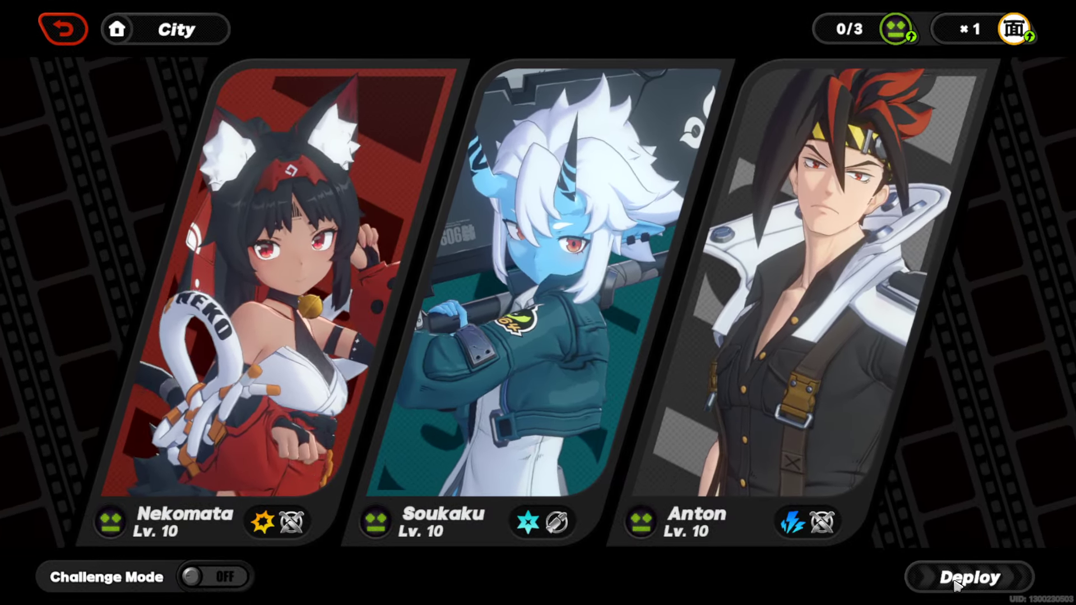
click(968, 29)
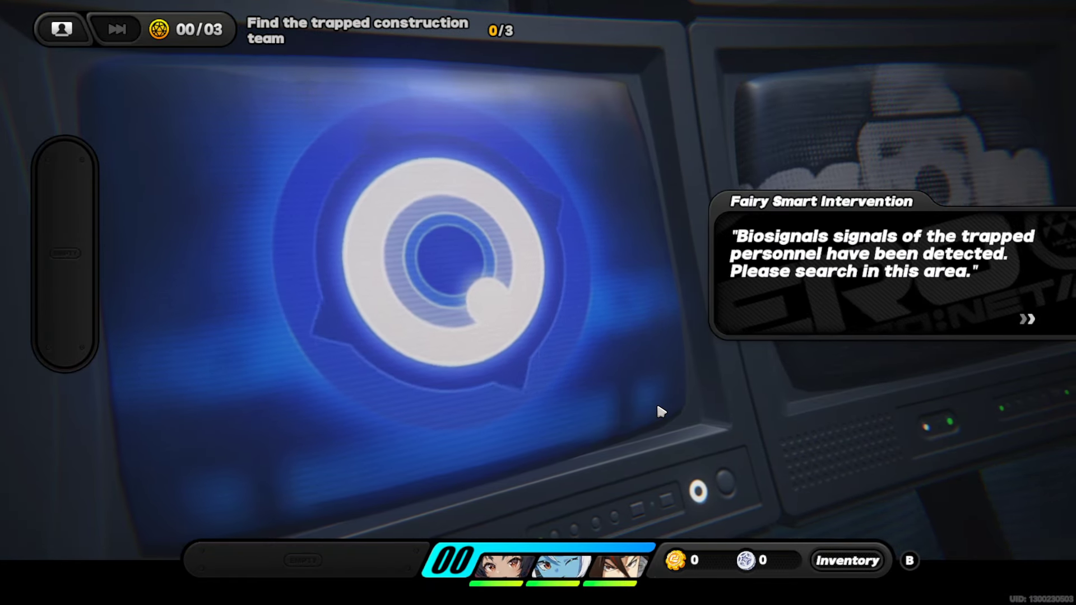
Dismiss Fairy's two-part message while searching the Hollow grid.
click(618, 326)
click(616, 326)
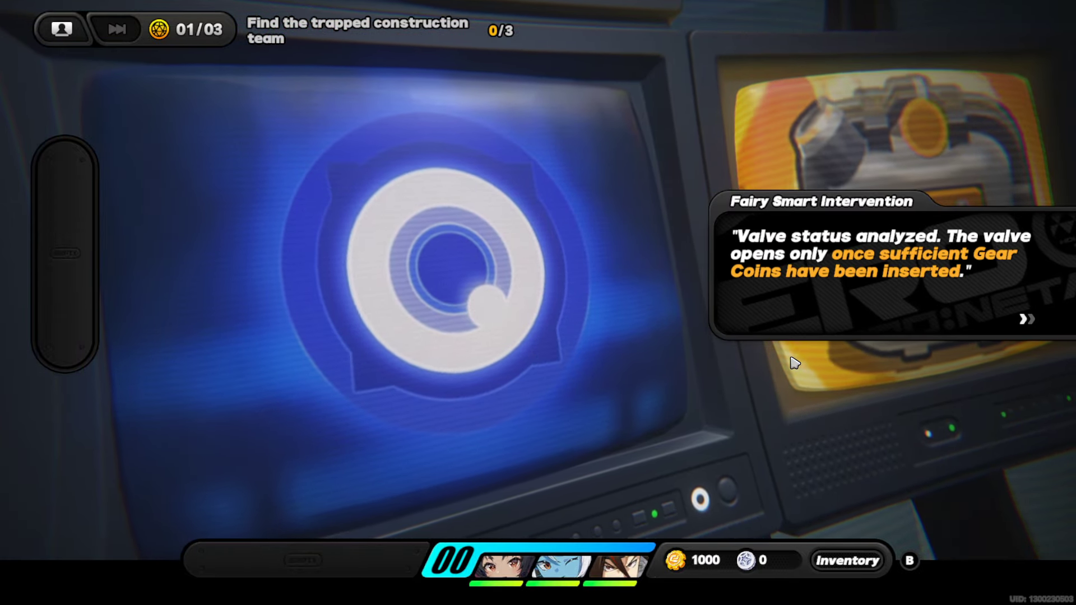
Hear Fairy's valve analysis, choose to explore the surroundings, and promise to watch for workers.
click(794, 363)
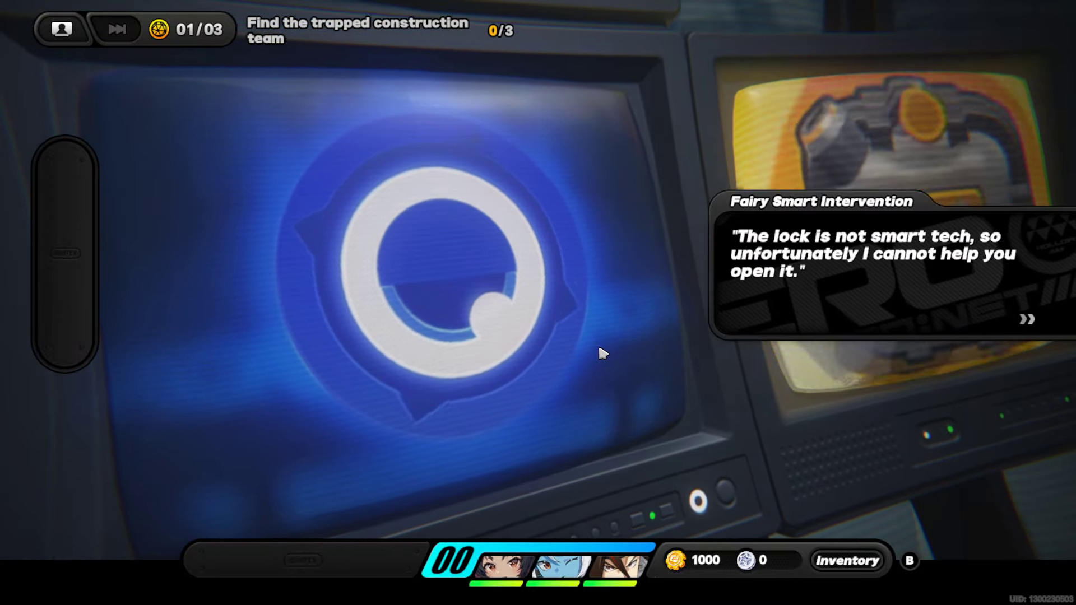
click(597, 344)
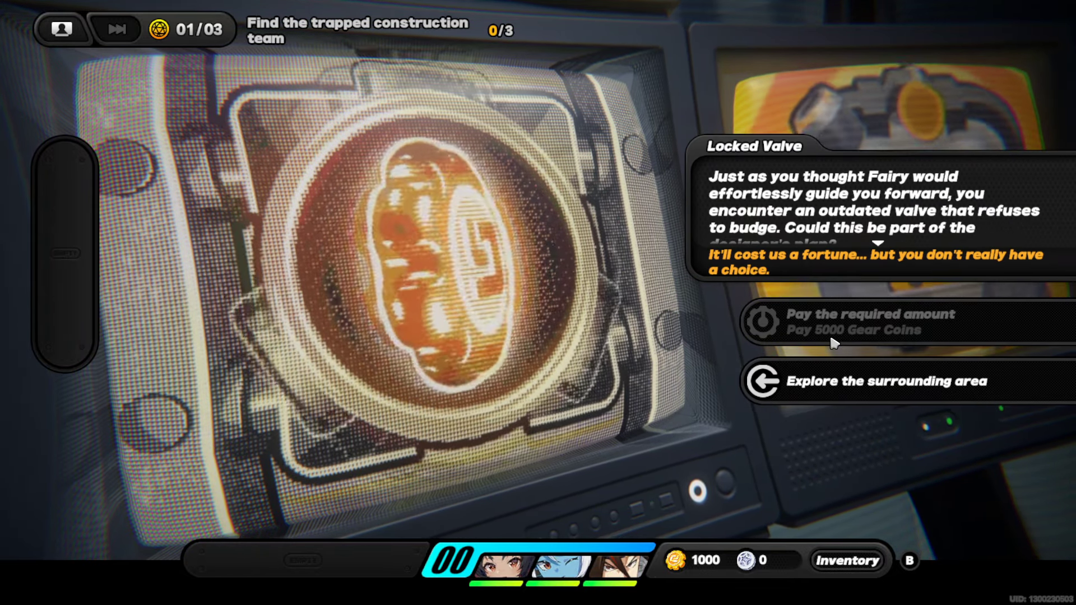
click(812, 387)
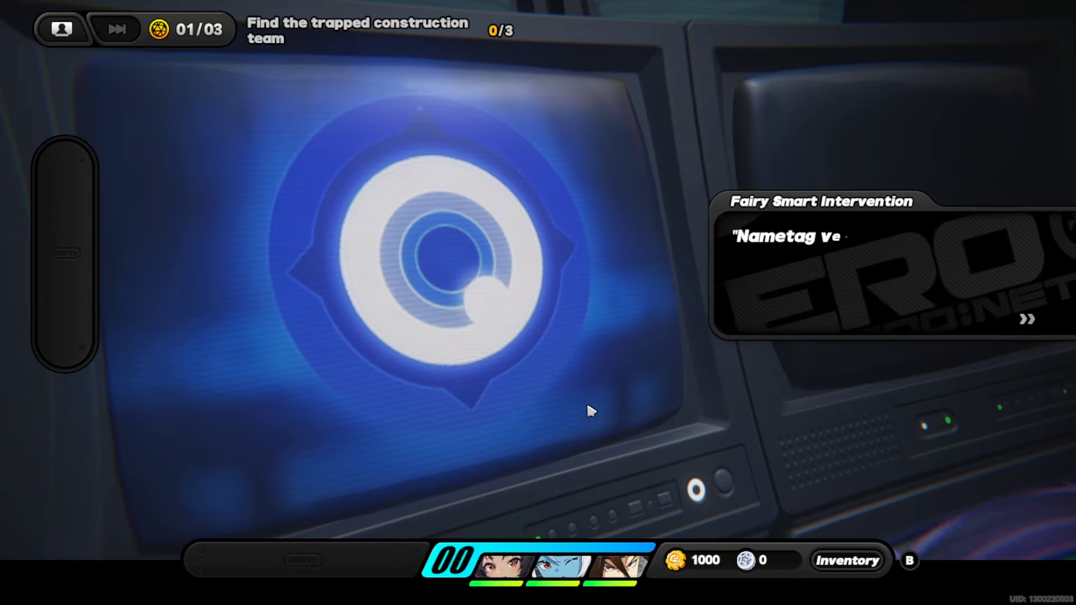
click(718, 394)
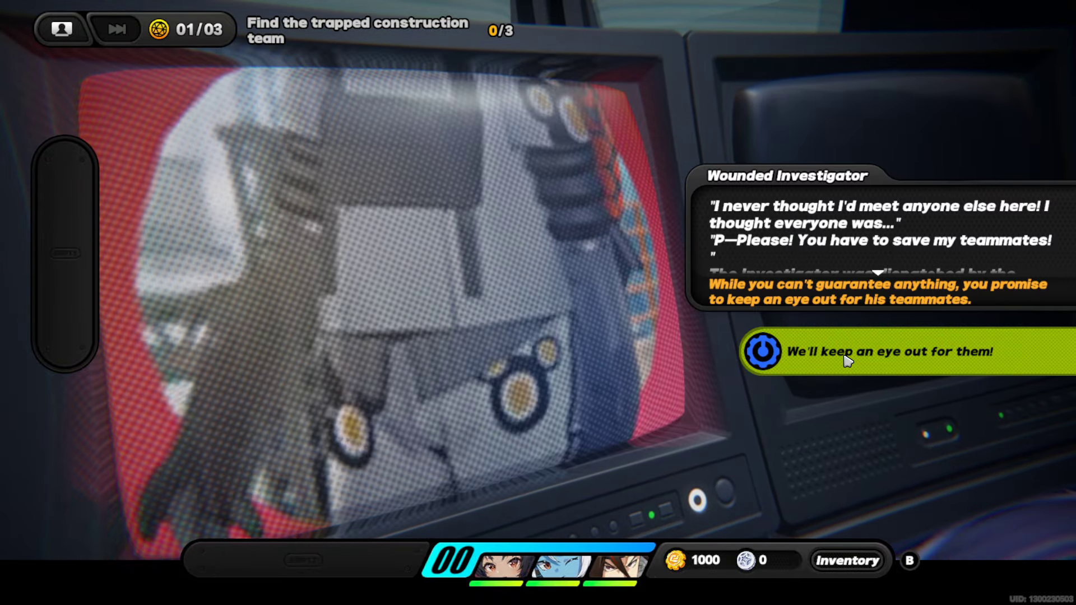
click(847, 360)
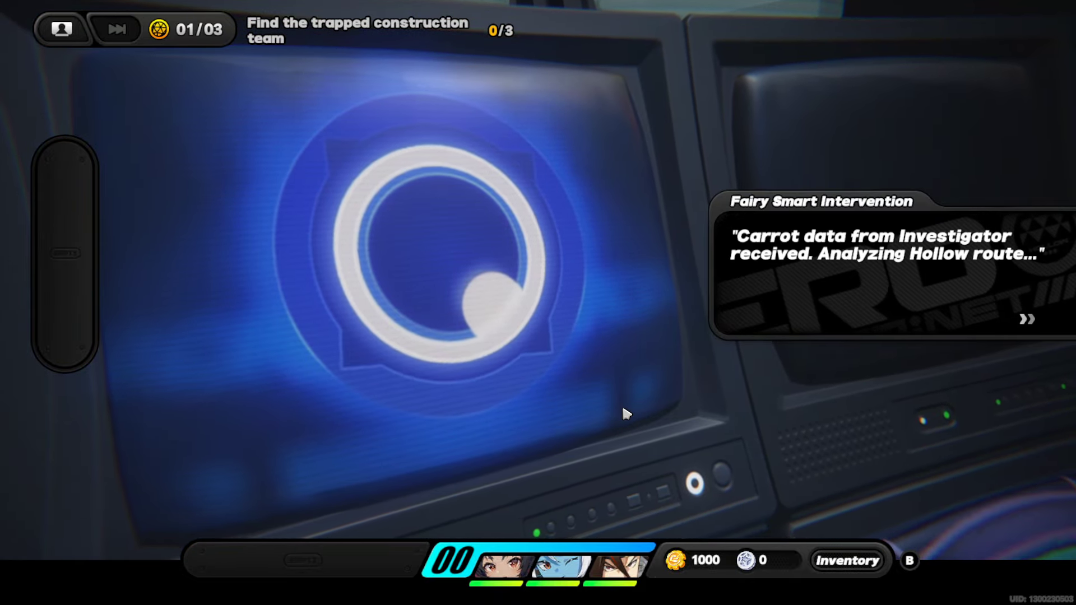
click(622, 404)
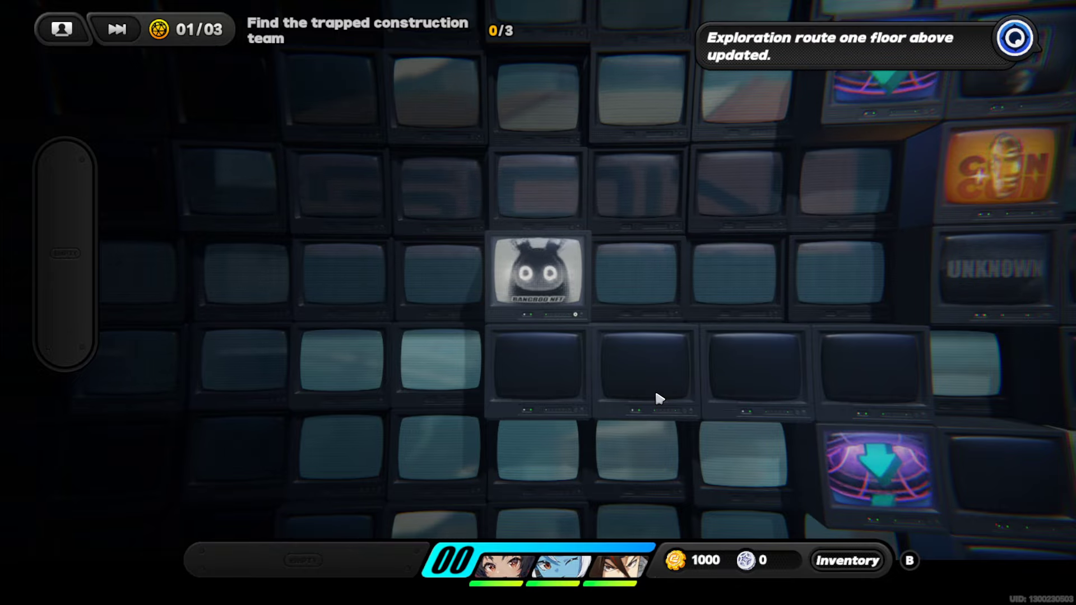
Move the Bangboo down into the new area and skip the locked valve to explore.
key(s)
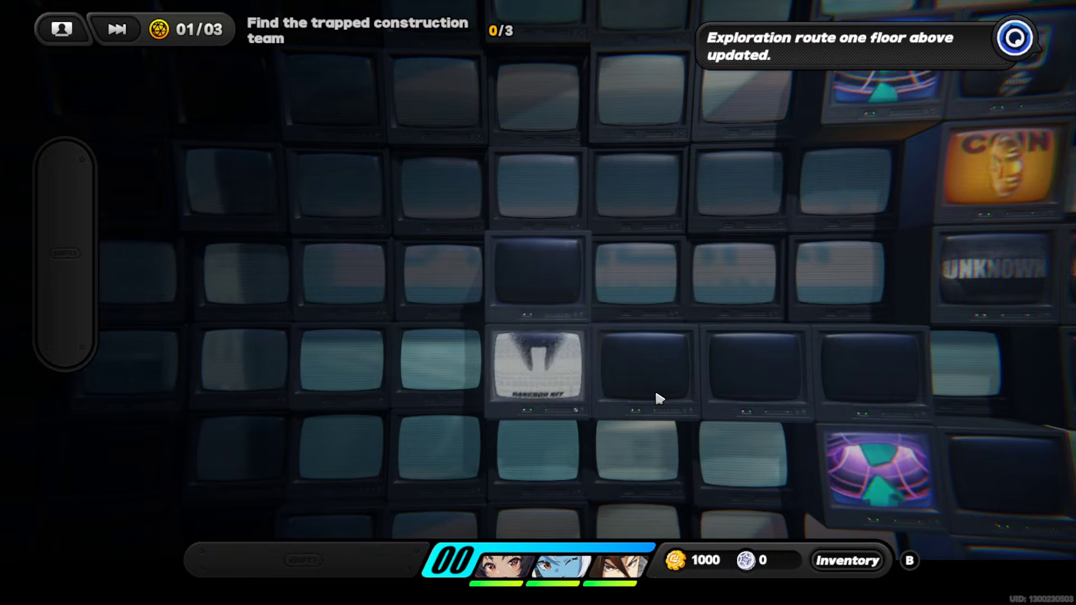
key(d)
key(d)
key(d)
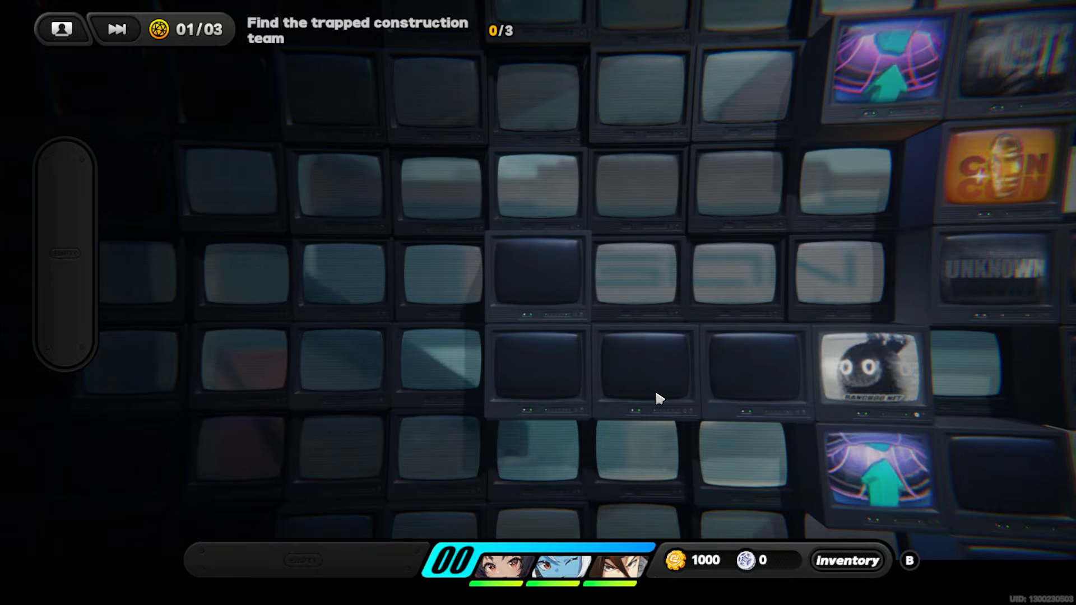
key(s)
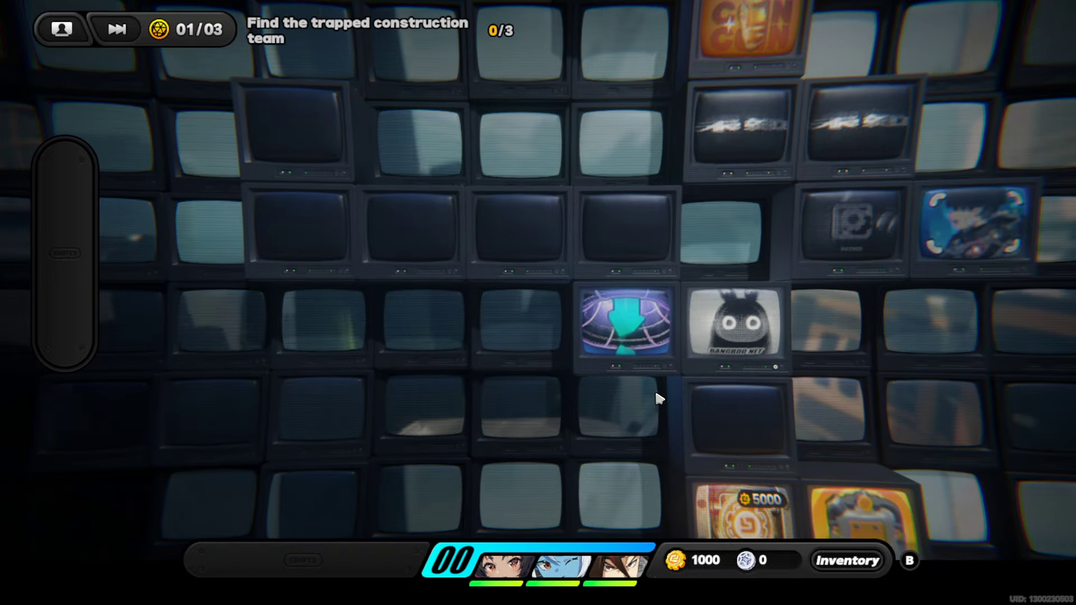
key(s)
key(s)
key(d)
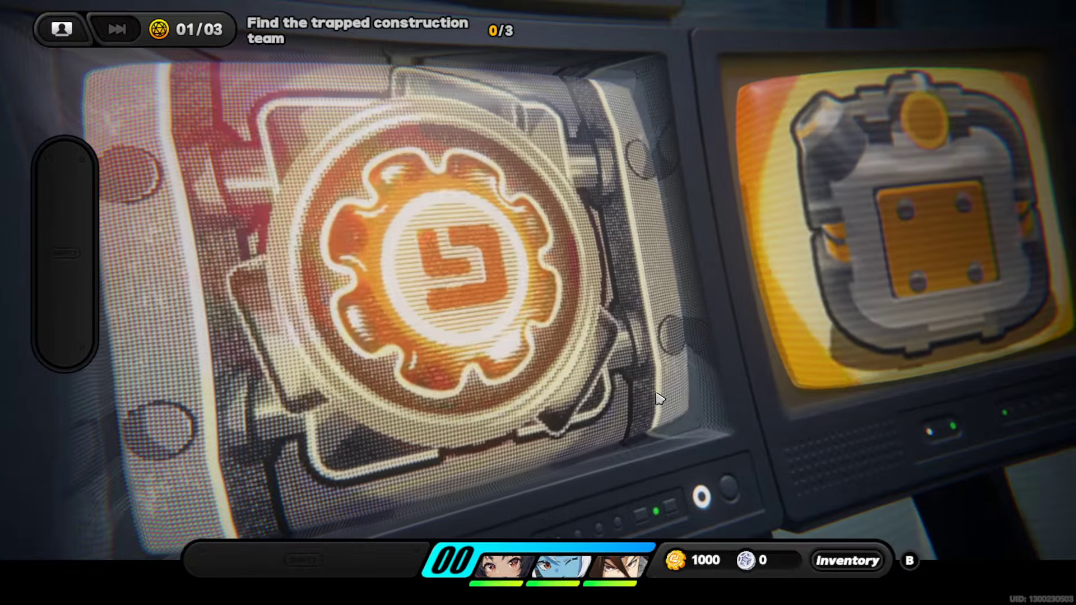
click(836, 386)
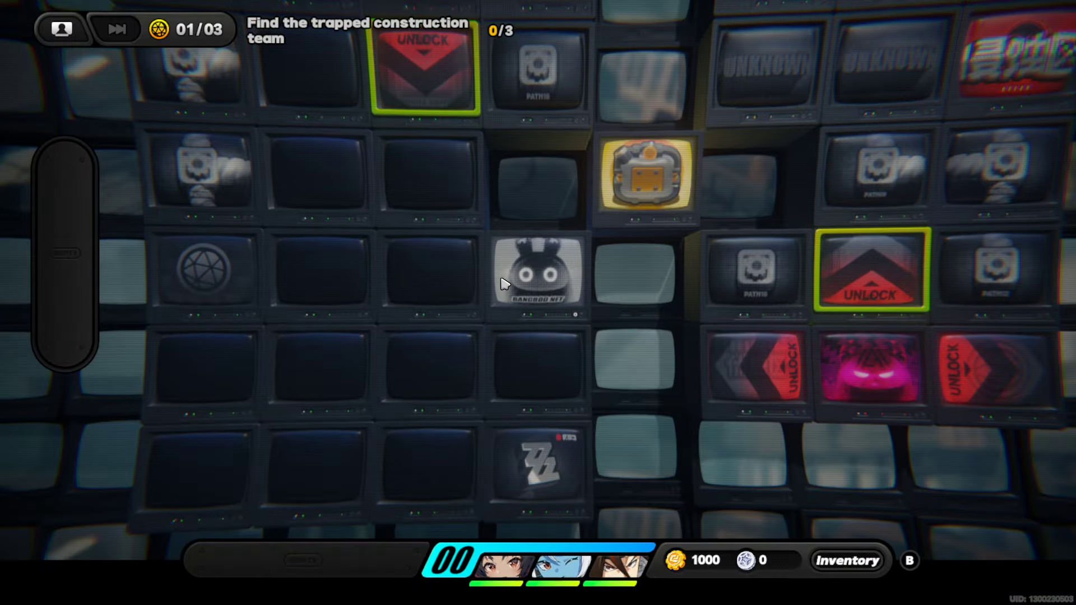
Move the Bangboo left and up into the combat encounter.
key(a)
key(a)
key(a)
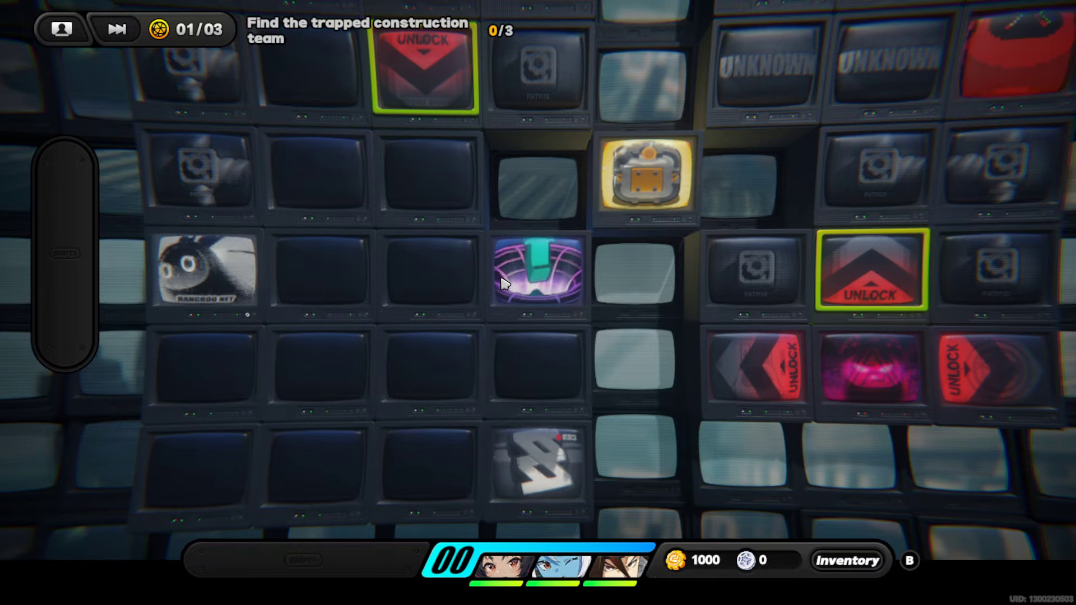
key(w)
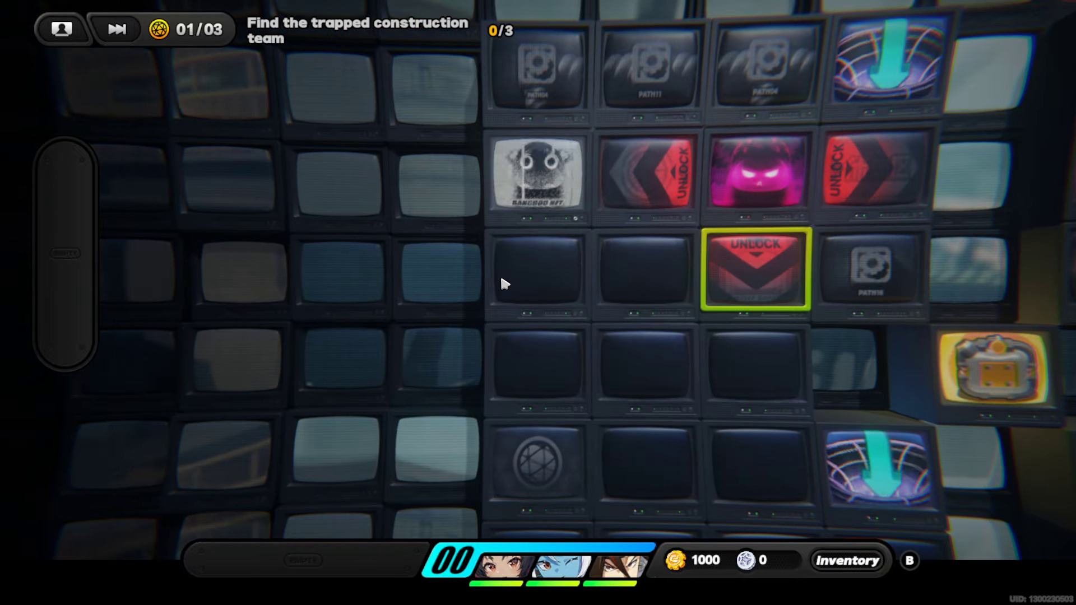
key(w)
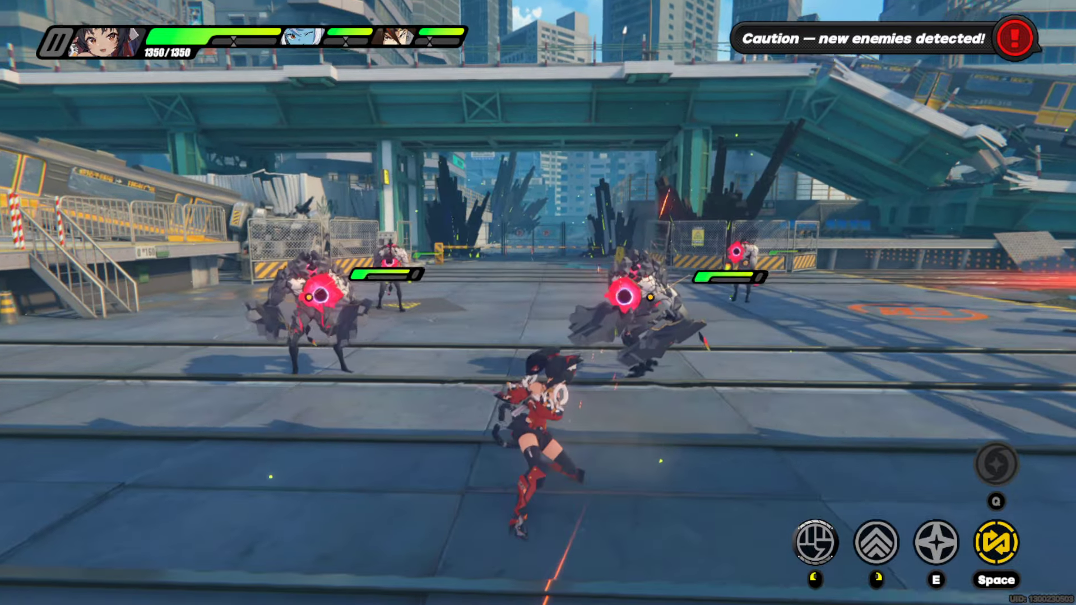
Attack the Ethereal group while rotating through all three agents.
click(538, 337)
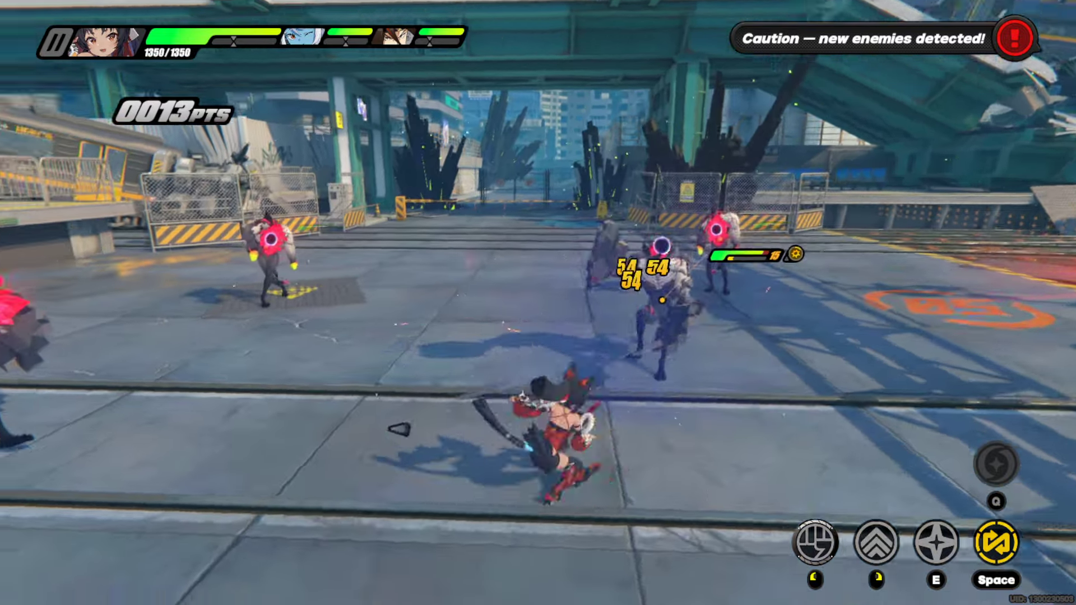
click(538, 336)
click(538, 337)
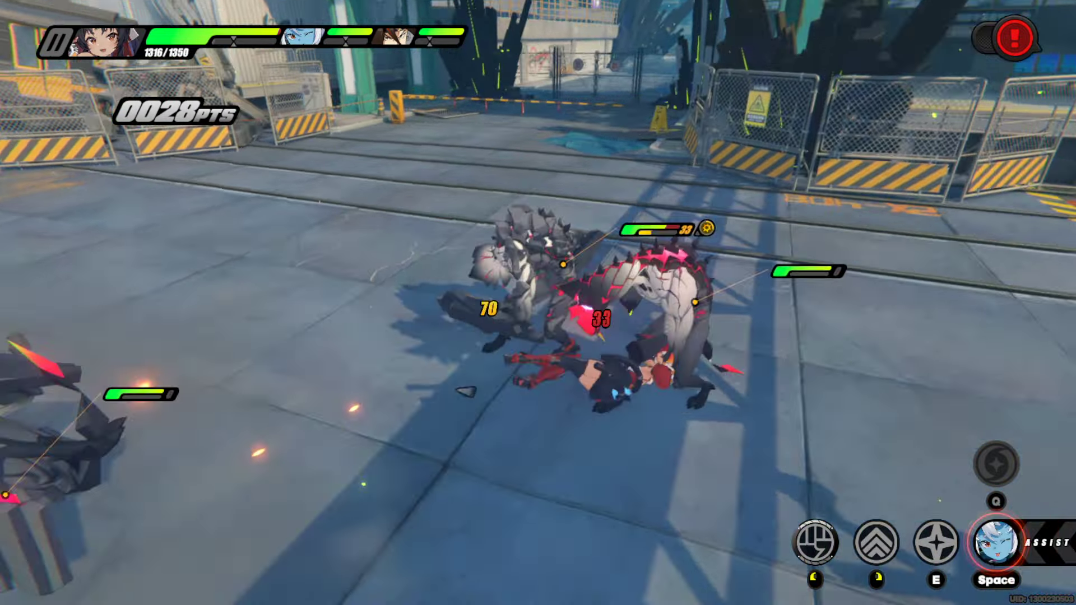
click(537, 336)
key(space)
click(538, 336)
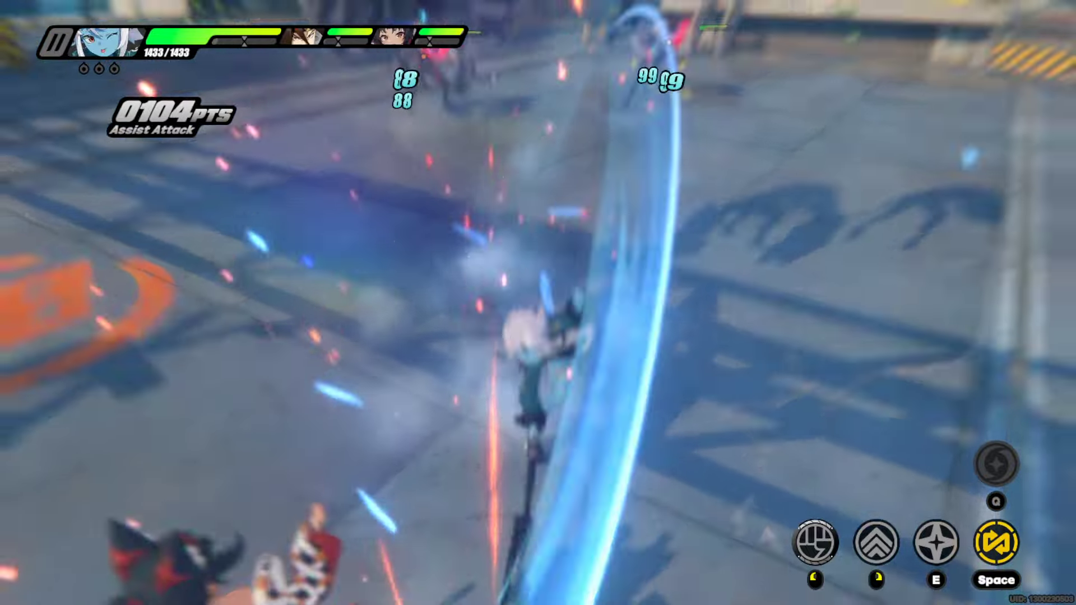
click(538, 336)
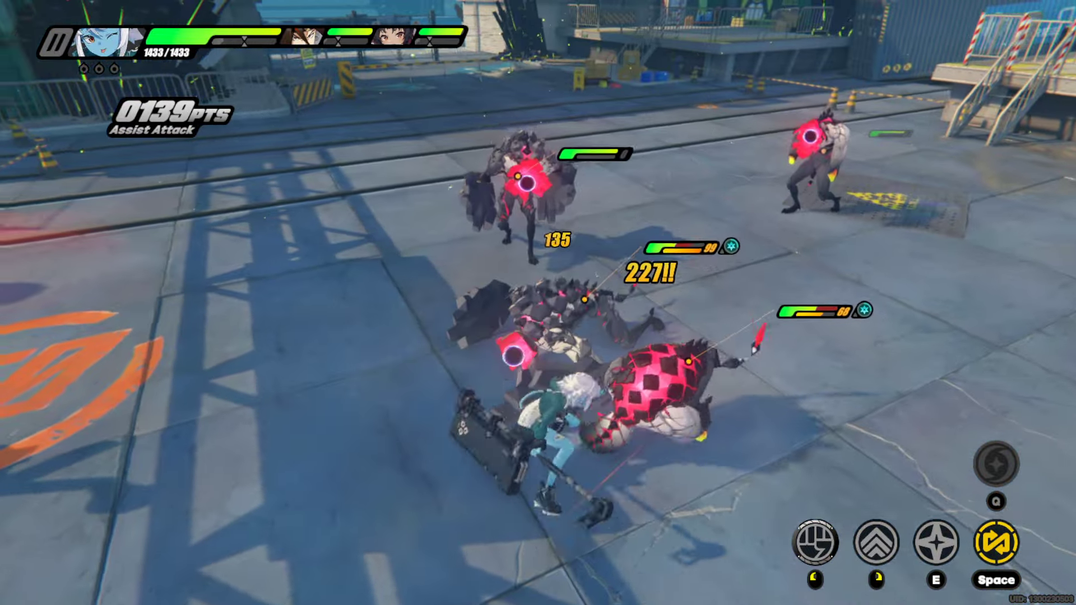
click(538, 336)
key(space)
click(537, 336)
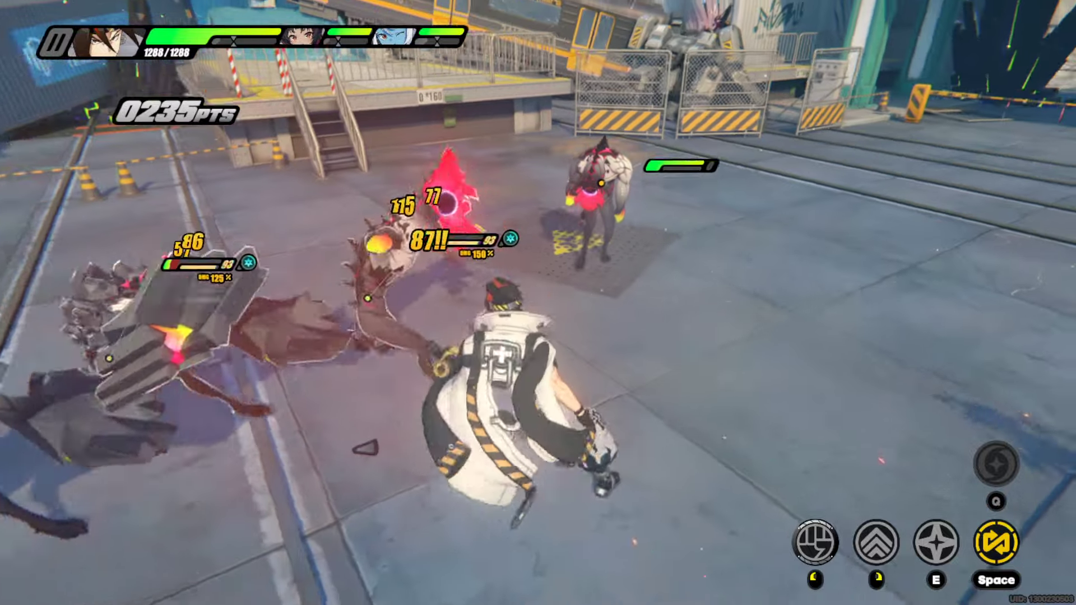
click(538, 336)
click(538, 337)
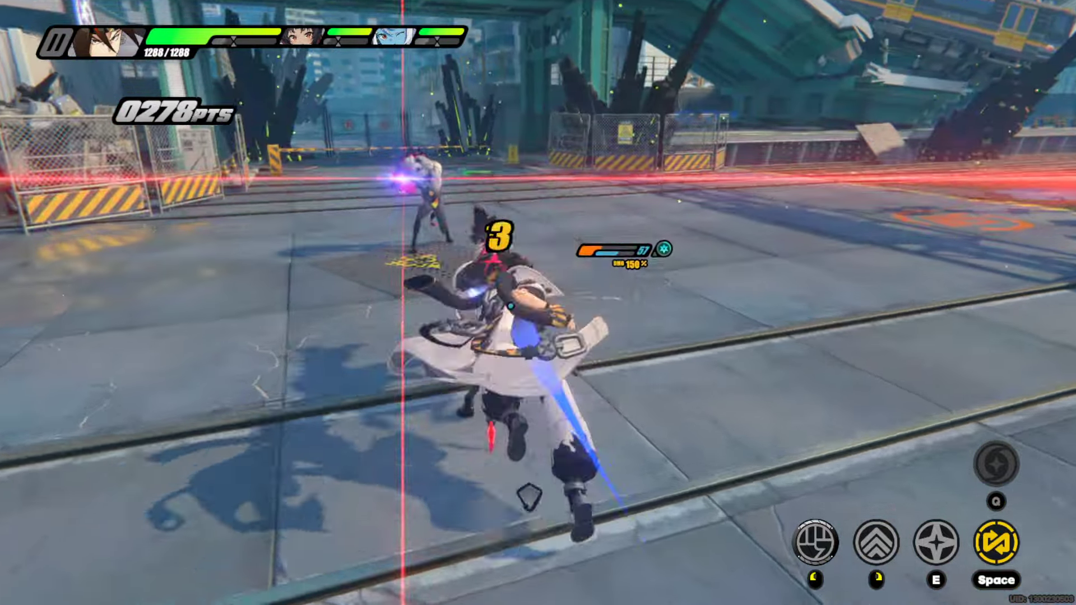
Land chain attacks on the staggered Ethereals to clear the first wave.
click(538, 336)
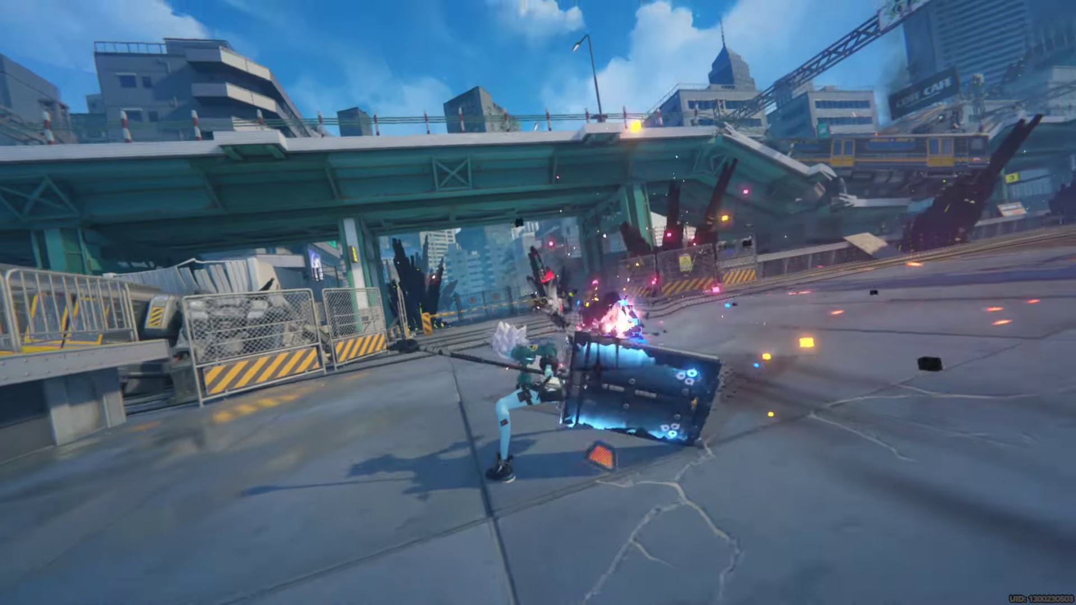
click(538, 336)
click(538, 337)
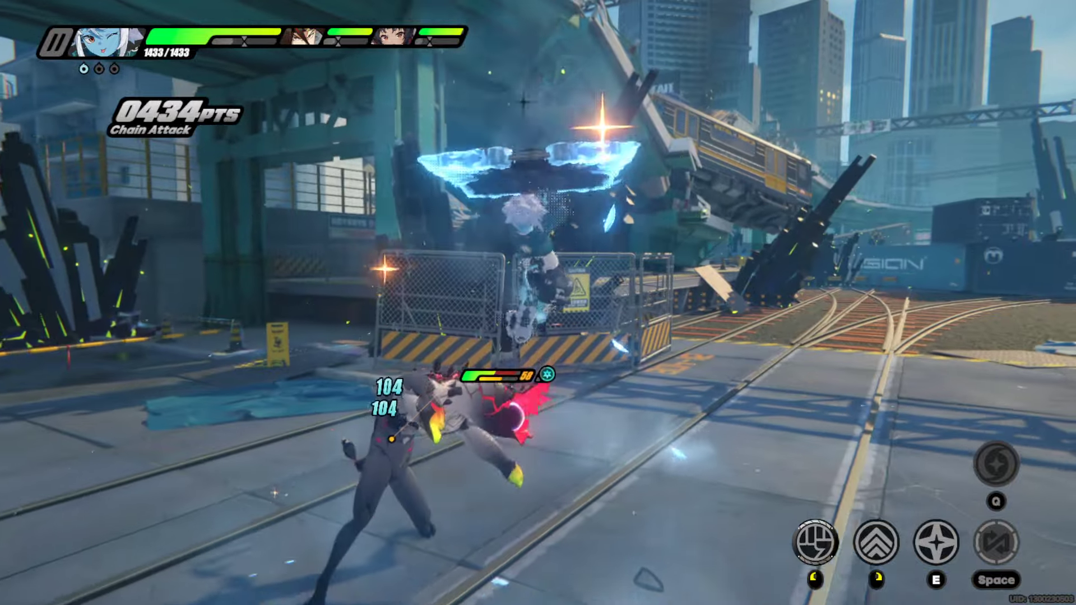
click(538, 337)
click(538, 337)
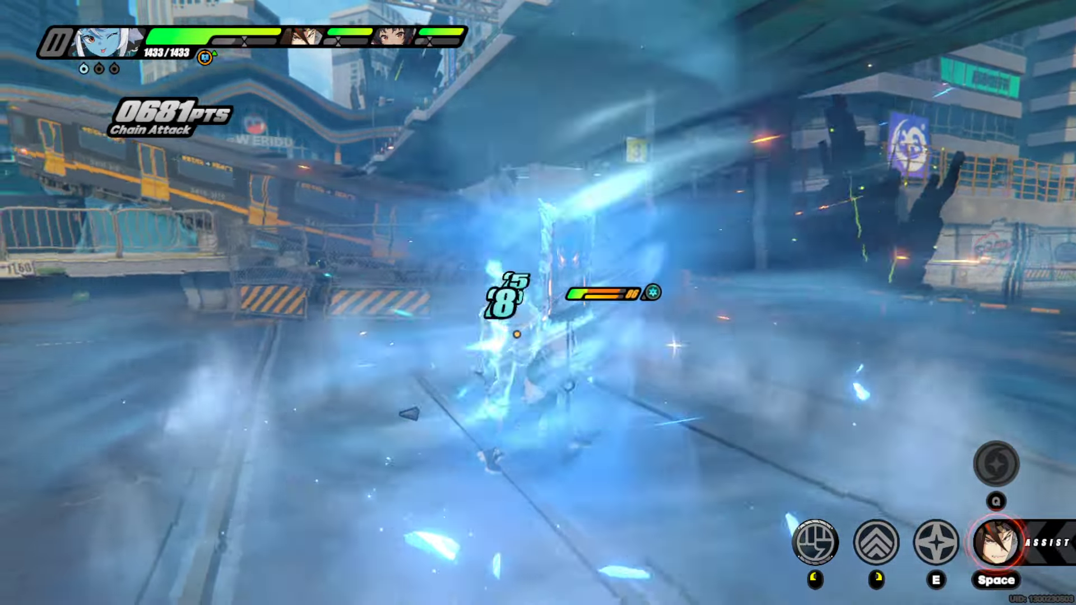
key(space)
click(538, 337)
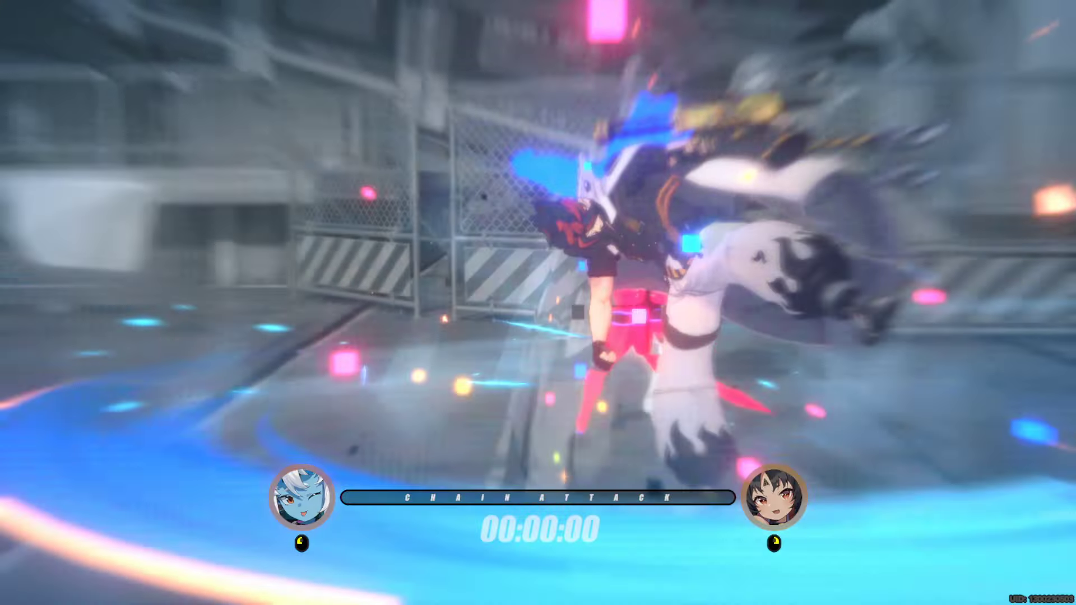
click(537, 336)
click(538, 336)
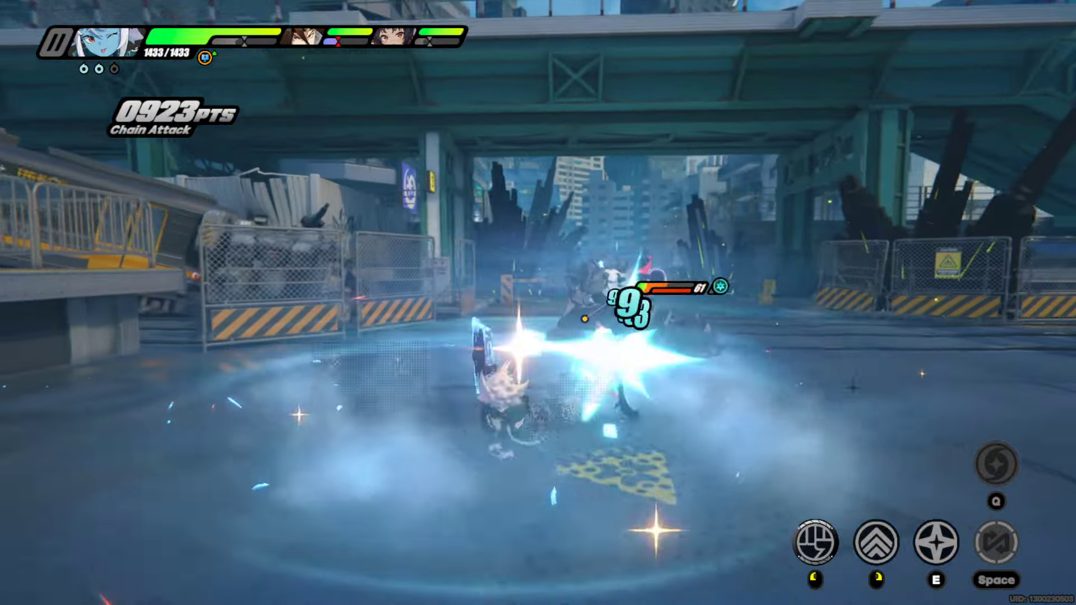
click(537, 337)
click(538, 336)
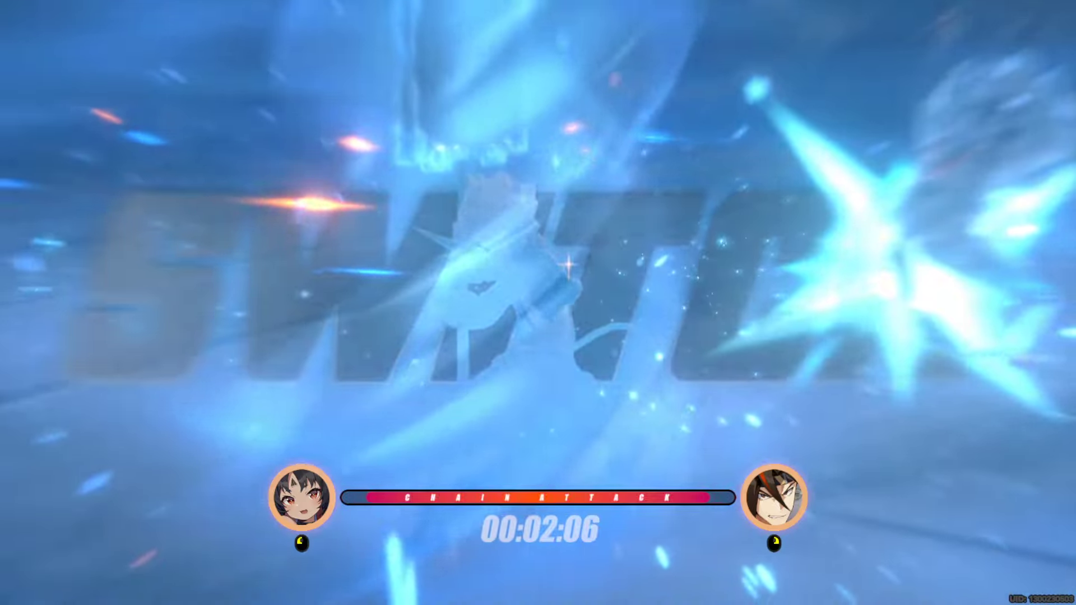
click(538, 336)
click(538, 336)
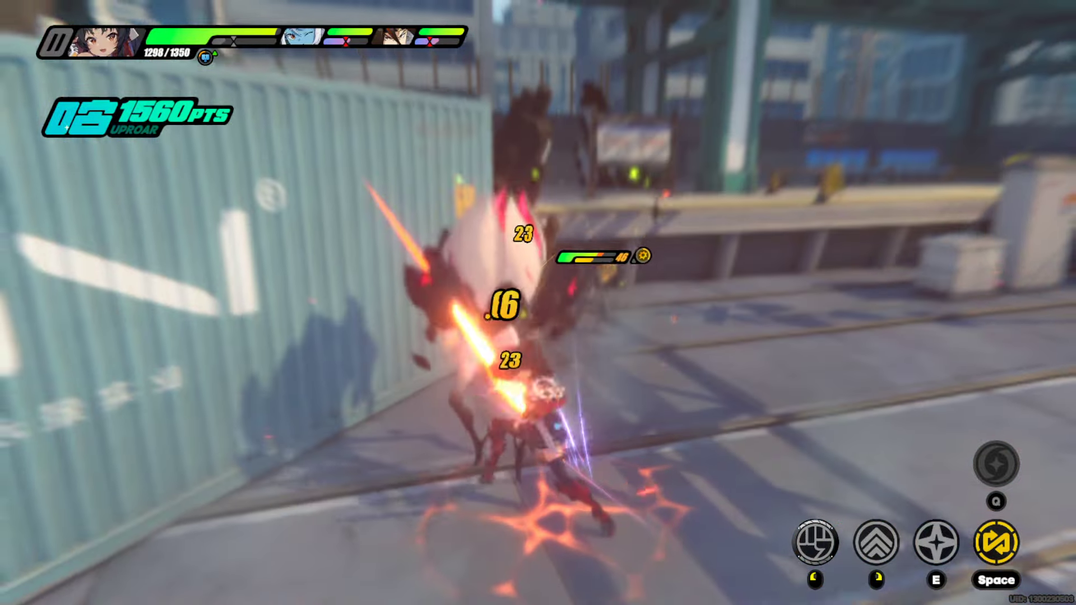
Break and finish the remaining enemy by the container with a teammate chain attack.
key(space)
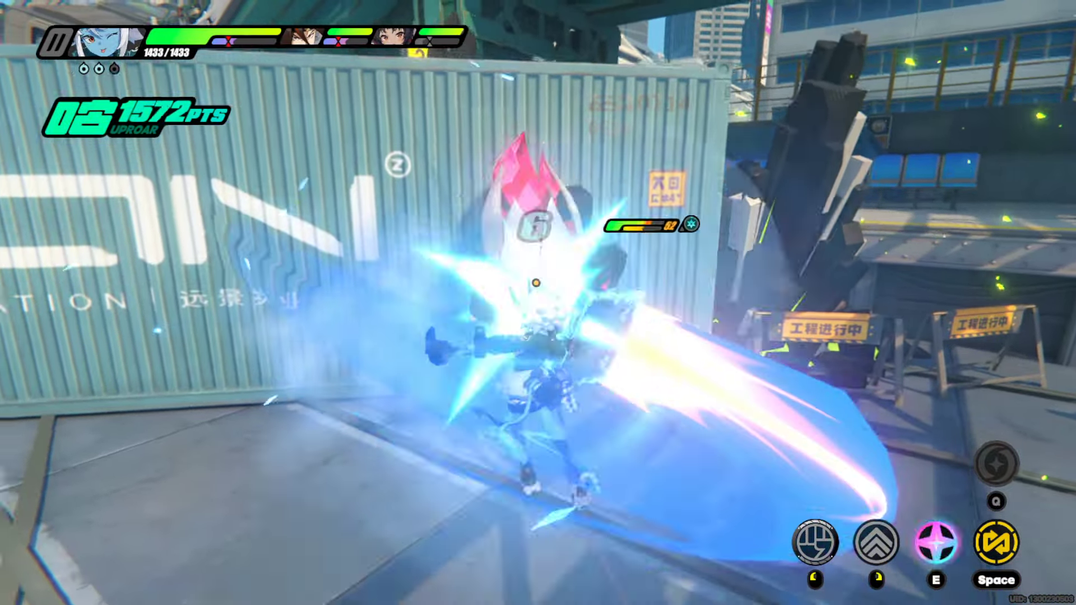
click(538, 303)
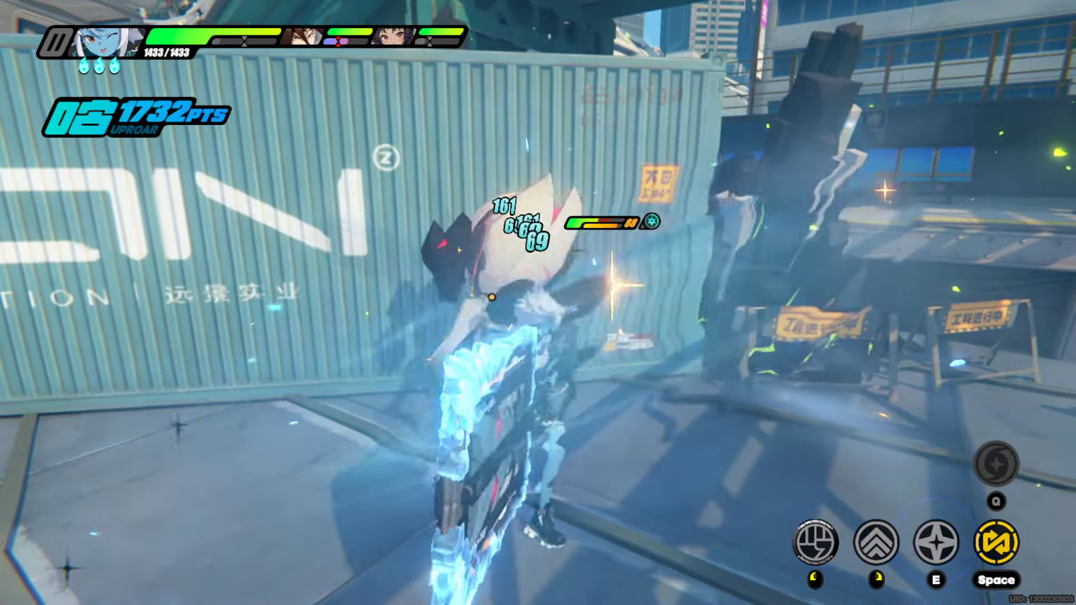
click(537, 303)
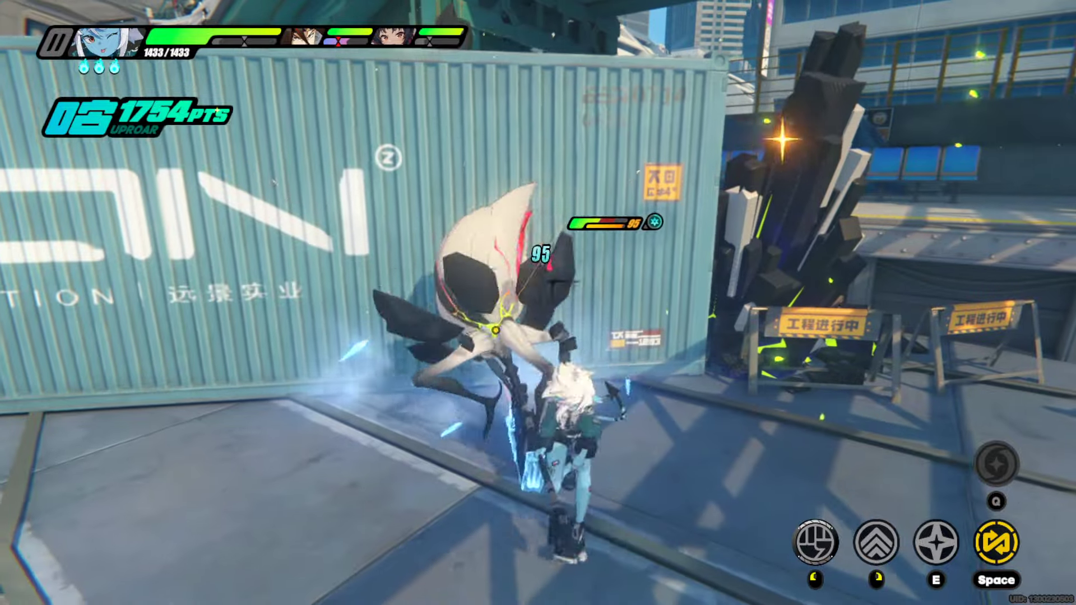
click(537, 303)
key(space)
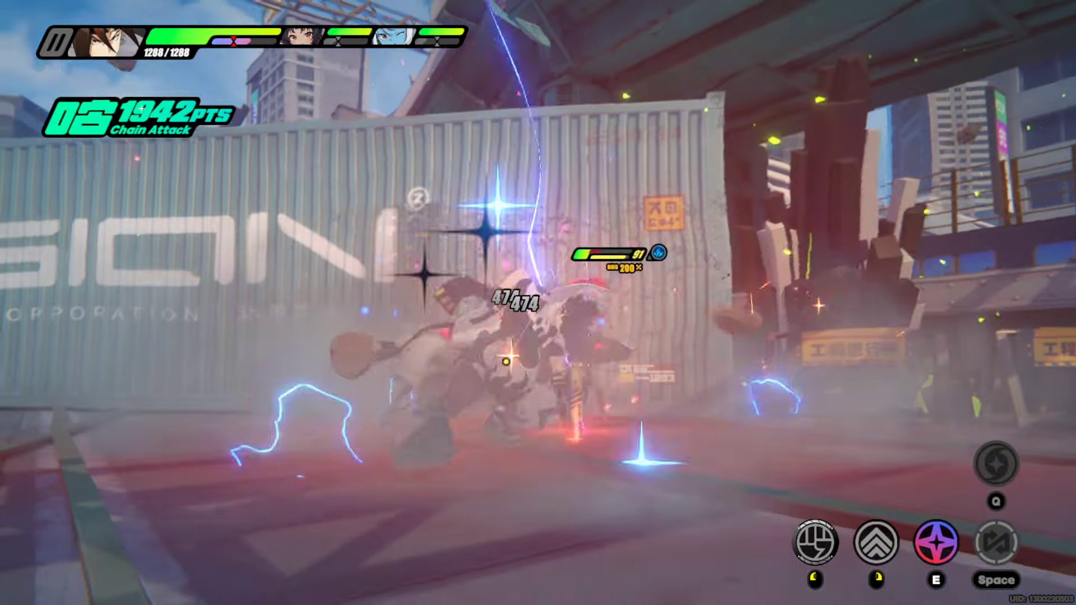
click(538, 302)
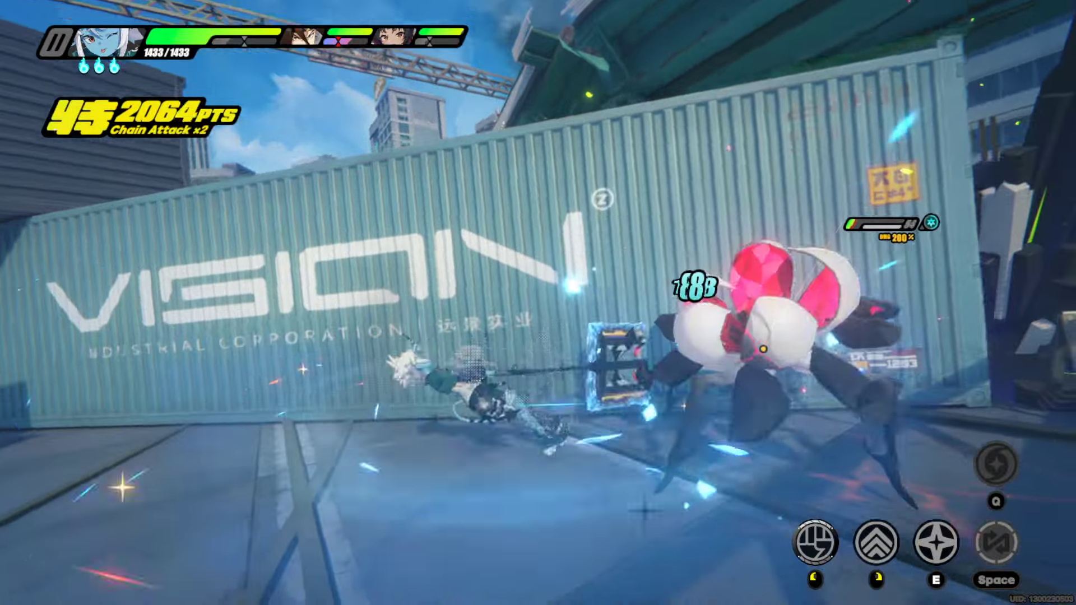
click(538, 303)
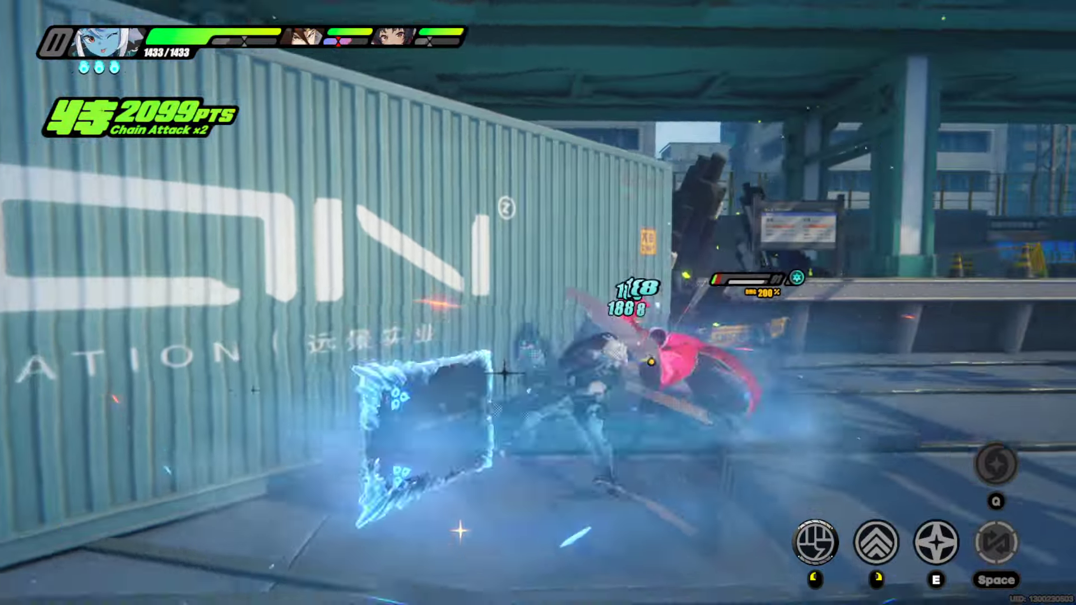
click(538, 303)
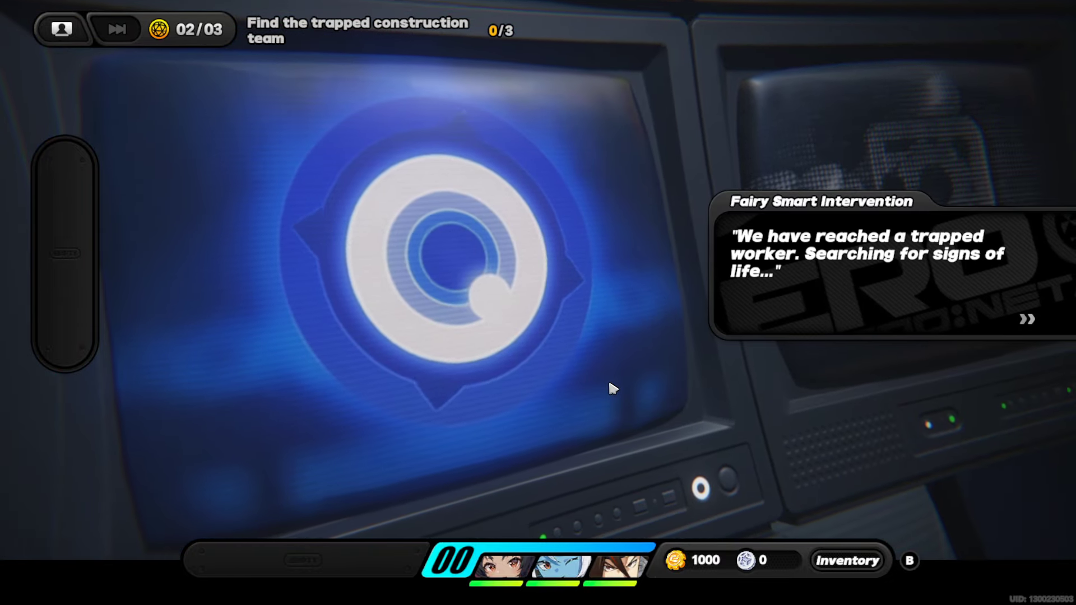
Hear out the excited miner and choose 'Slap some sense into him'.
click(608, 379)
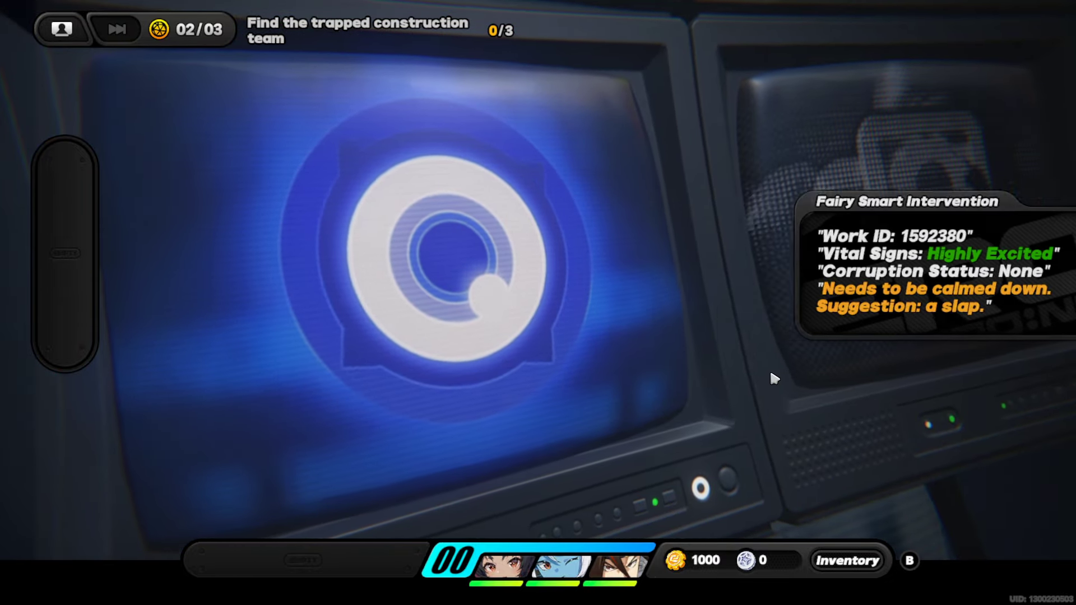
click(769, 368)
click(719, 368)
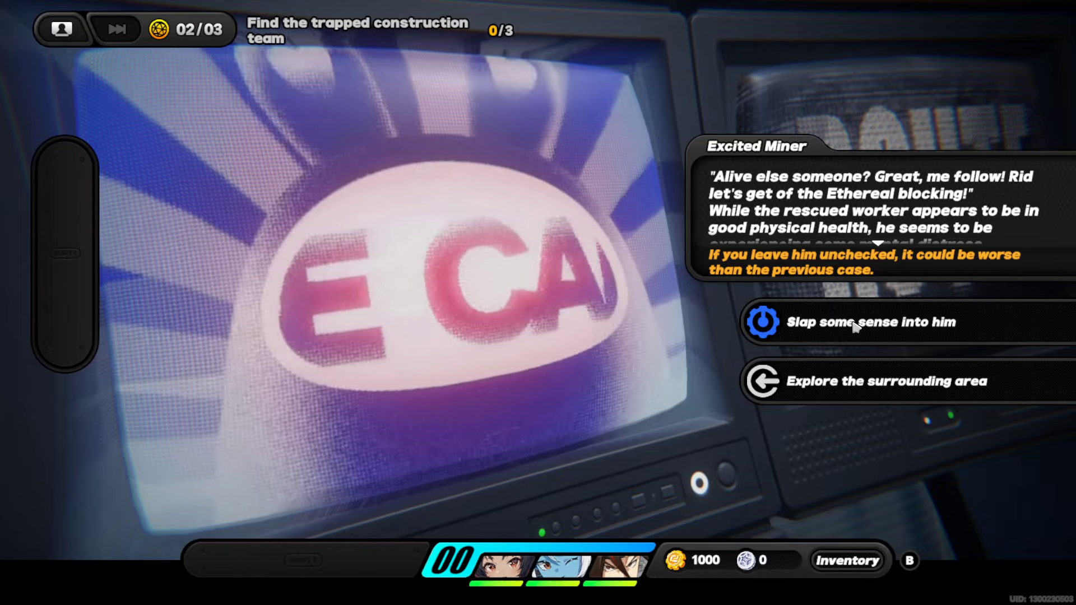
click(830, 330)
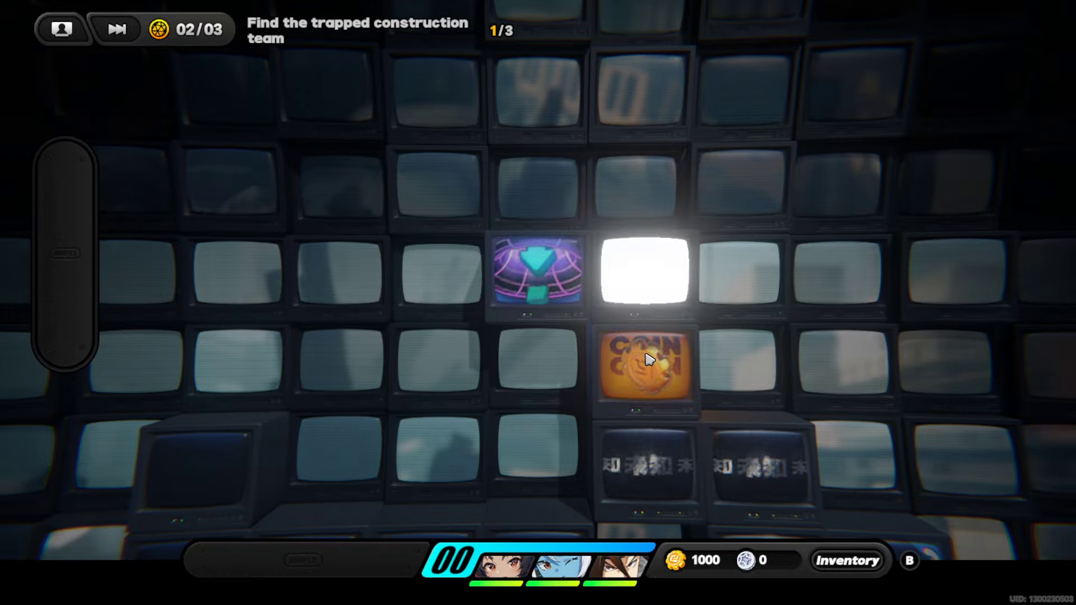
Collect the two coin tiles, then haggle over the mysterious tool's price with Fairy.
key(s)
key(s)
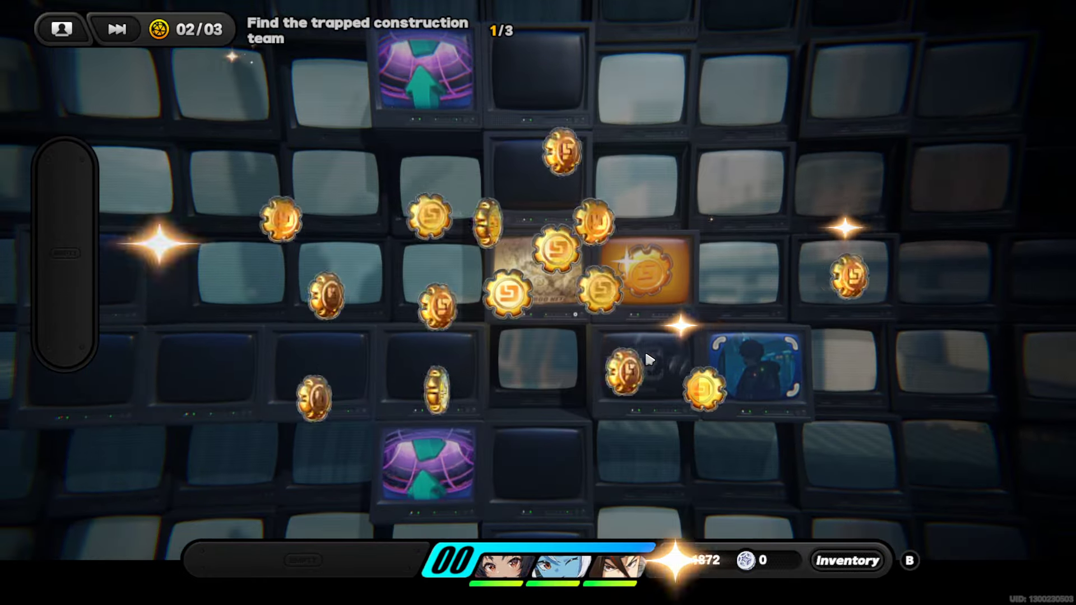
key(d)
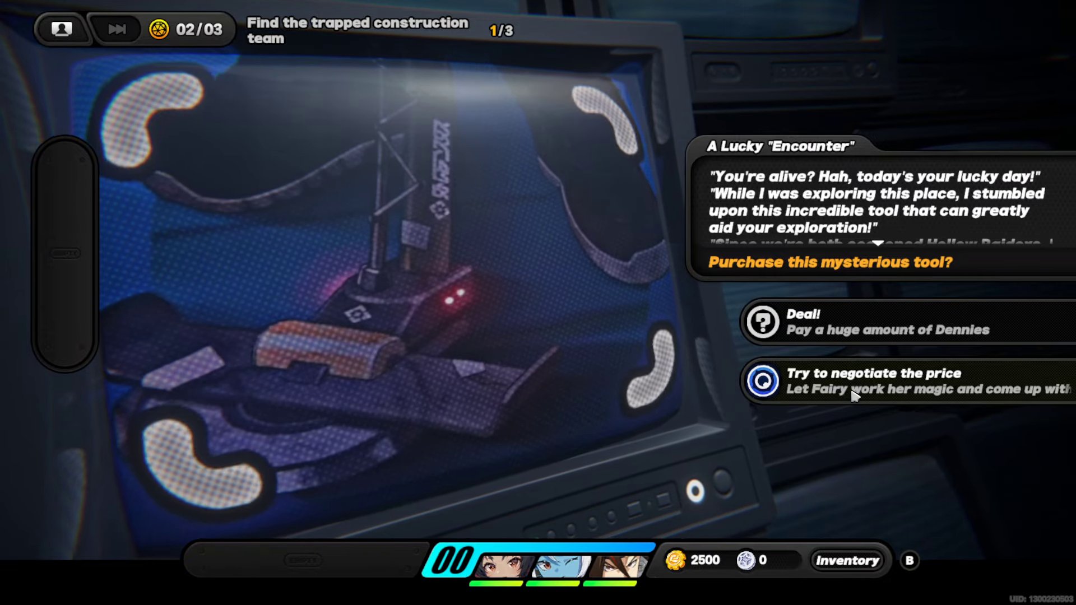
click(855, 394)
click(620, 431)
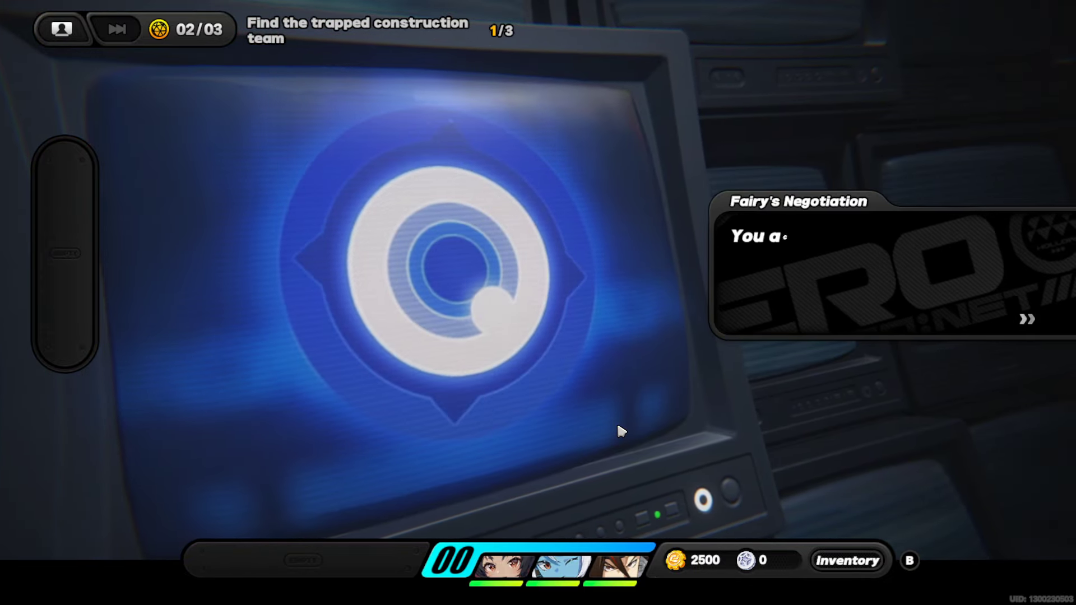
click(620, 430)
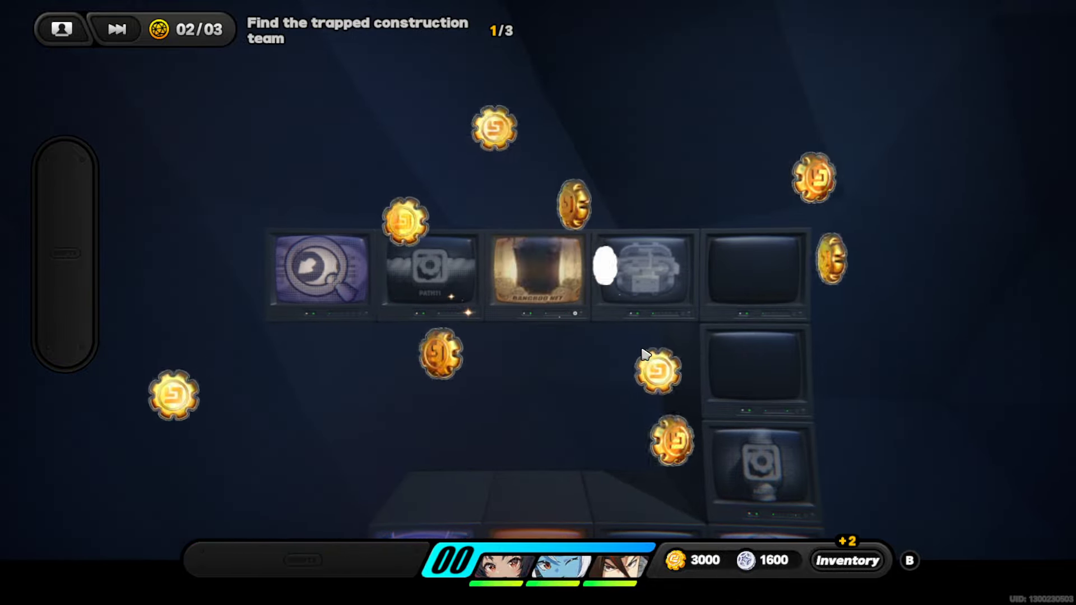
Move the Bangboo right and down onto the bottom-row combat tile.
key(d)
key(s)
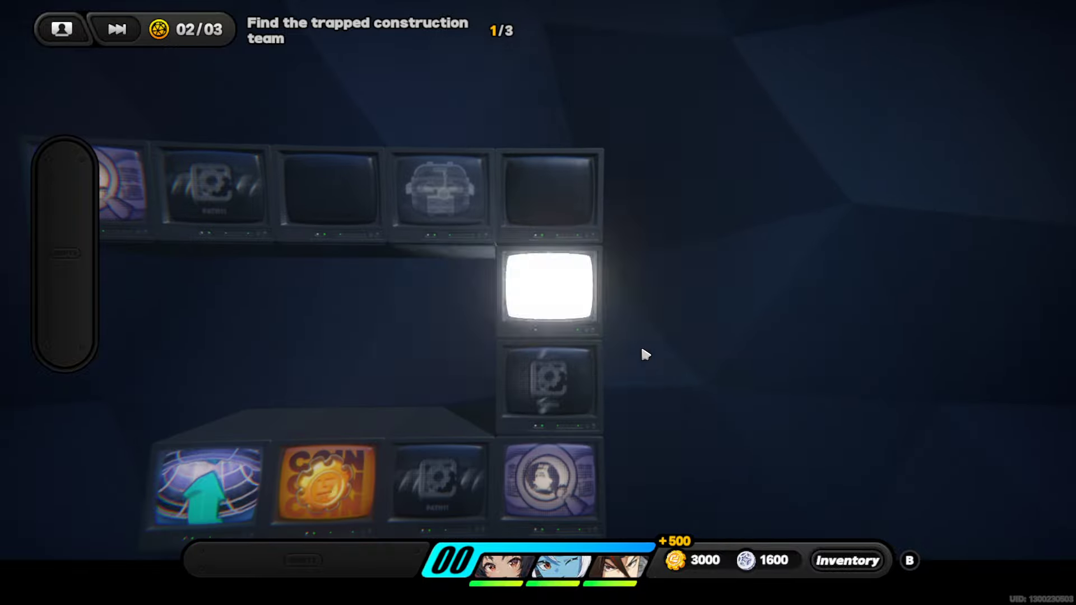
key(s)
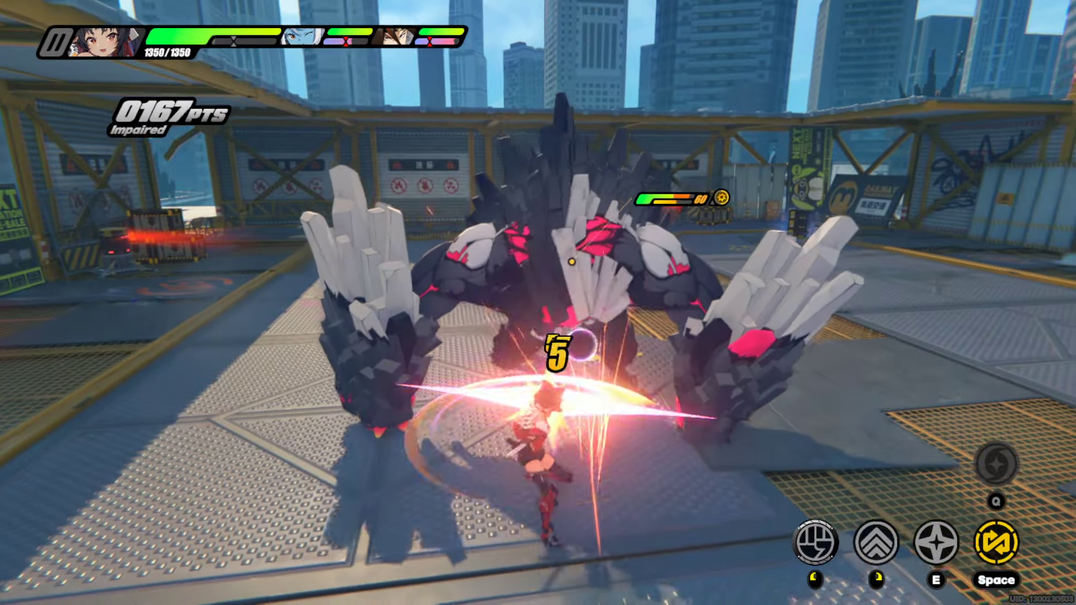
Swap squad members and chain attacks between characters onto the crystal-handed Ethereal.
key(space)
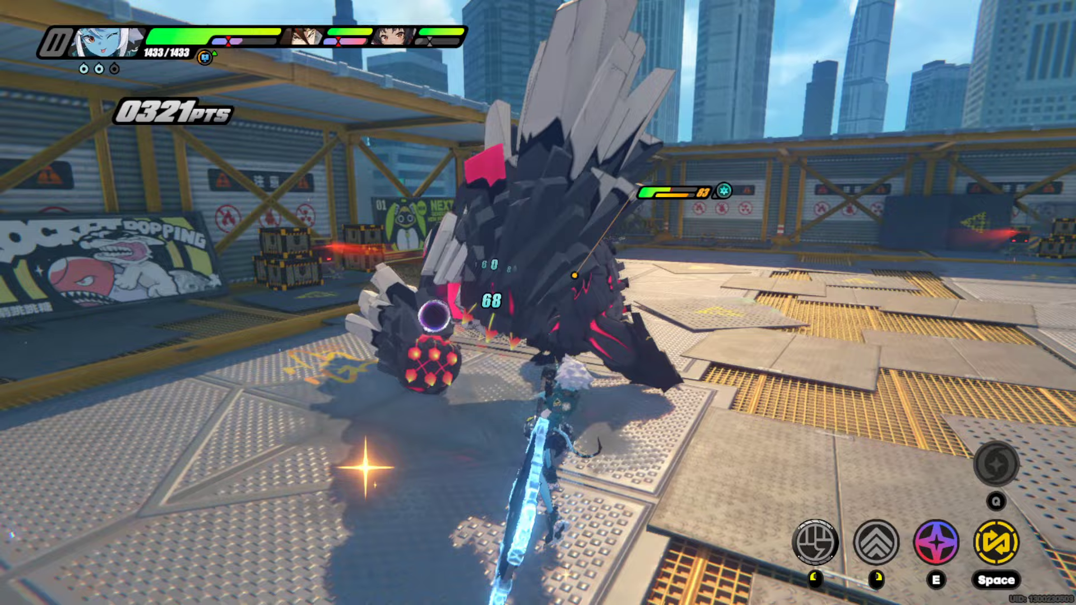
key(space)
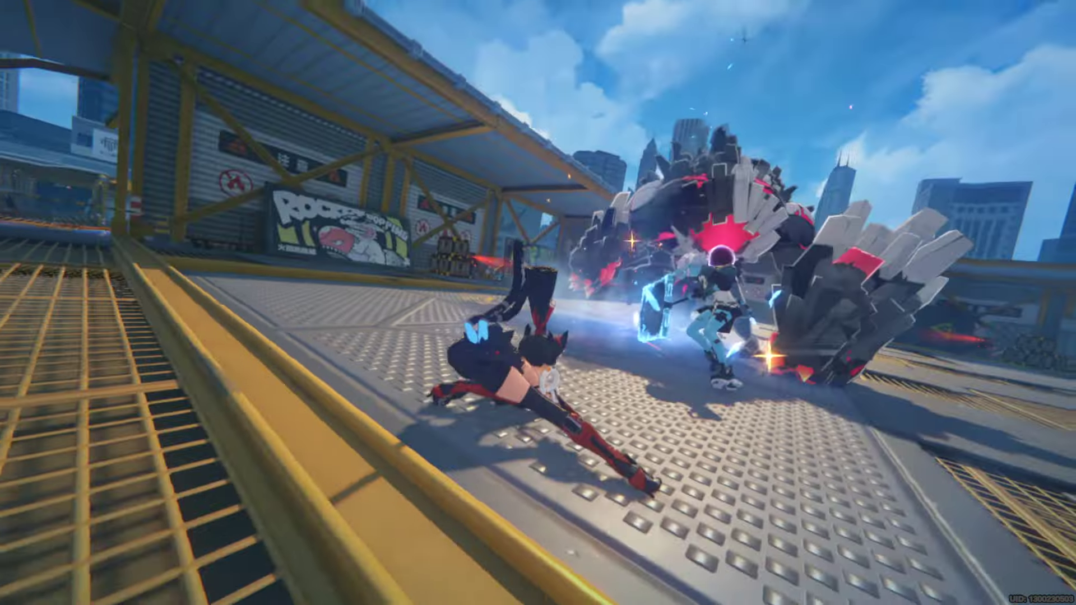
key(space)
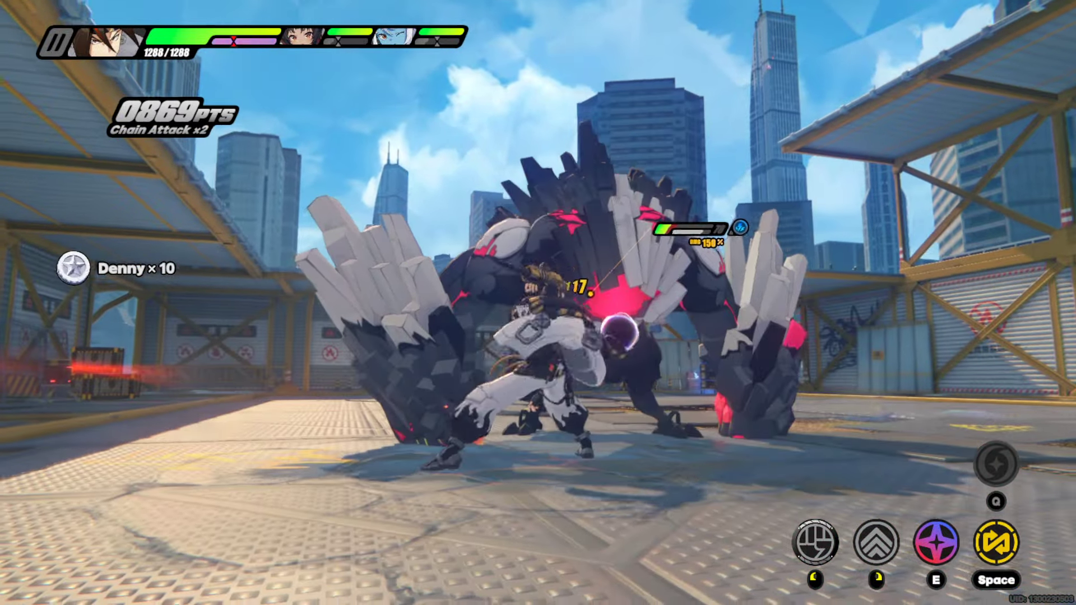
Strike the crystal-handed Ethereal repeatedly until it's defeated and the TV board returns.
click(538, 336)
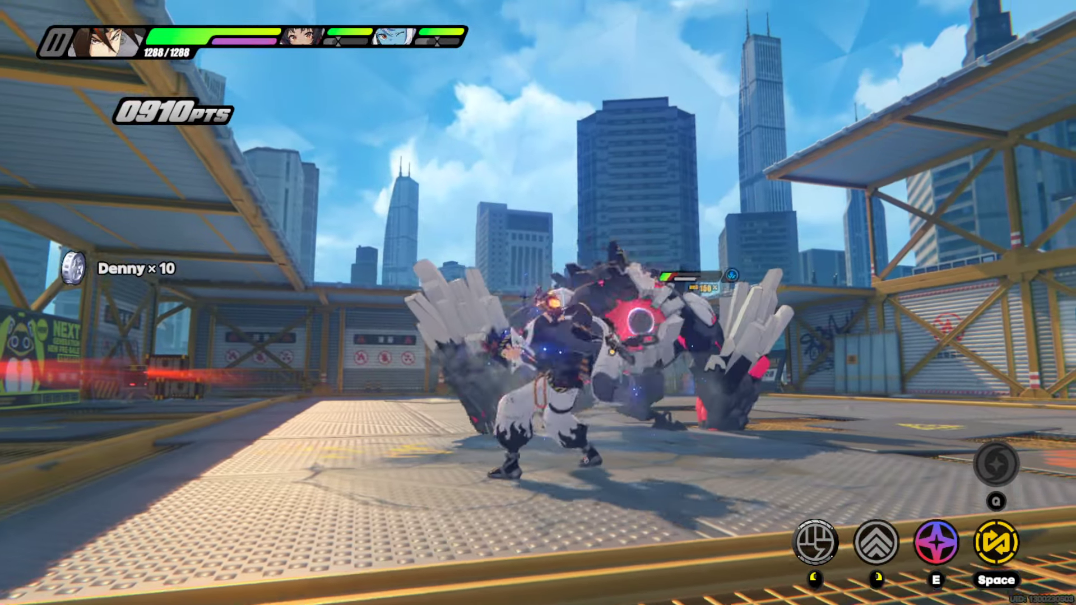
click(538, 336)
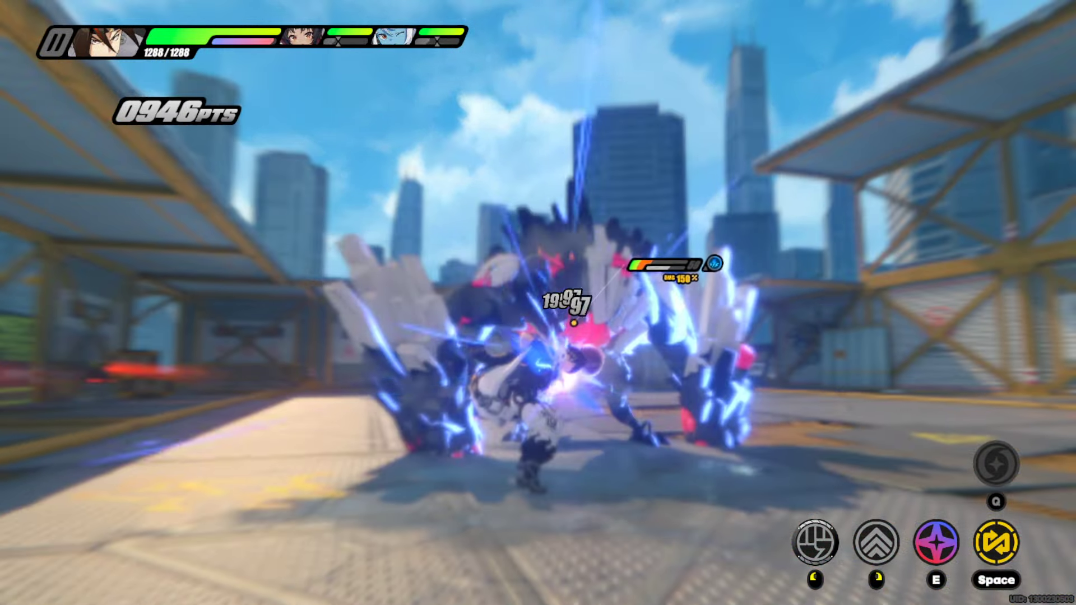
click(538, 337)
click(538, 336)
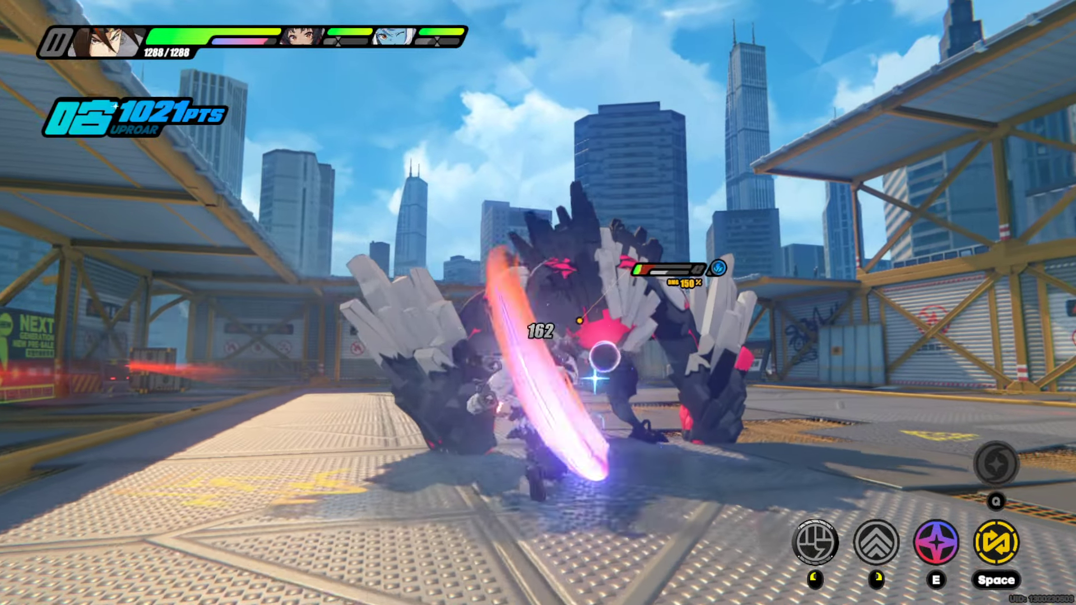
click(538, 336)
click(537, 336)
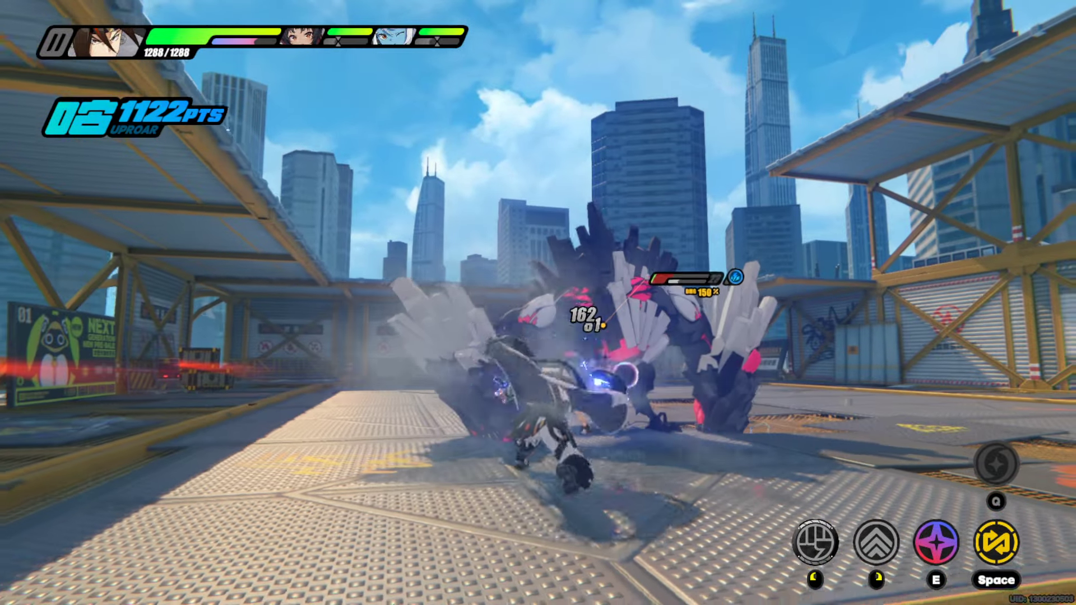
click(539, 337)
click(538, 336)
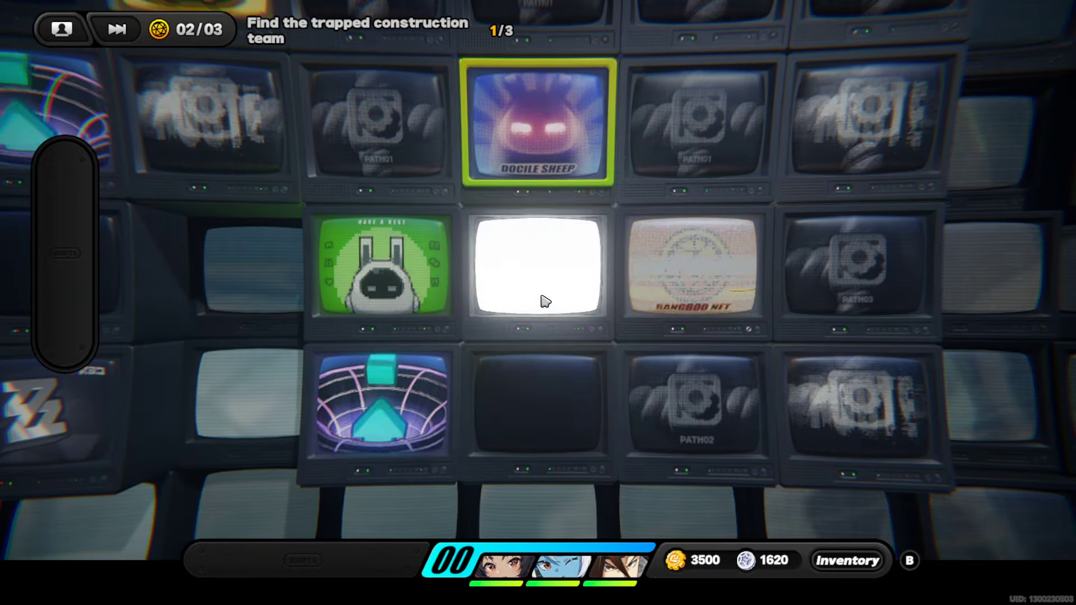
Collect the last Hollow Observation Data tile and reach the adjacent event with Fairy's intervention.
key(d)
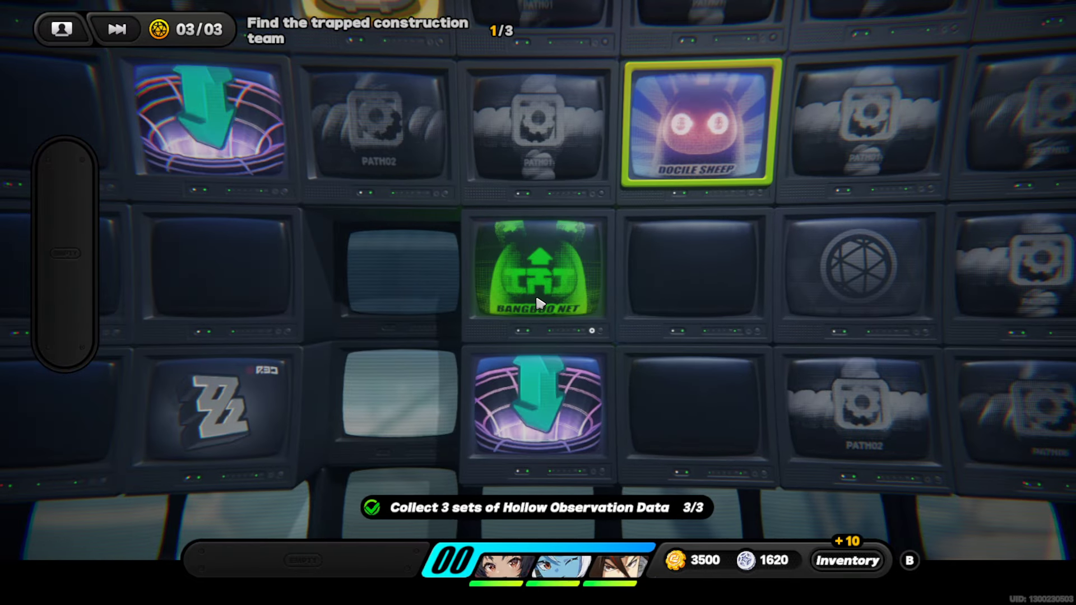
click(644, 290)
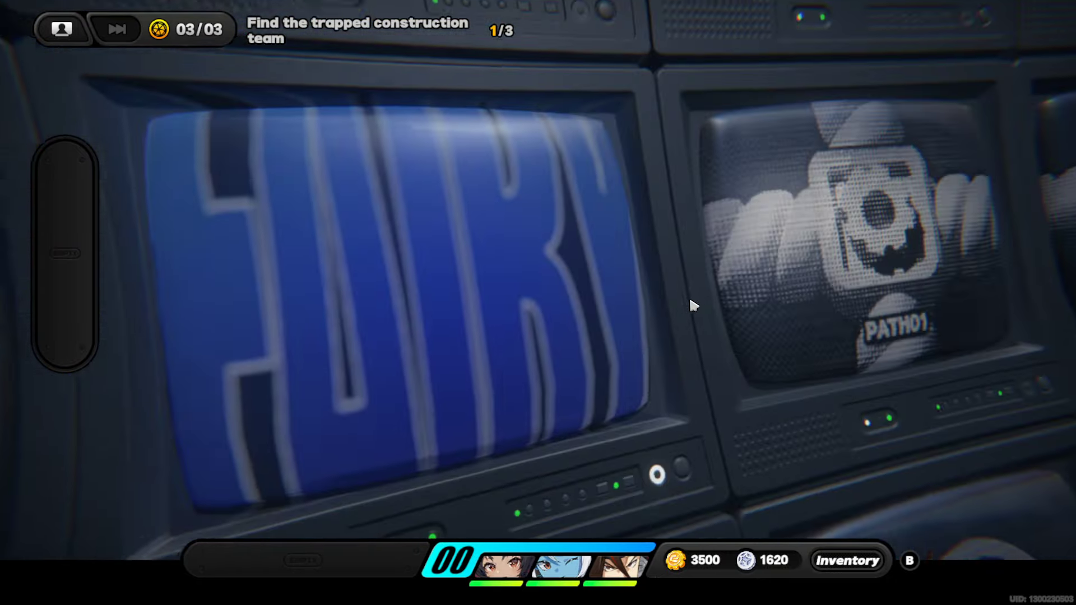
click(648, 365)
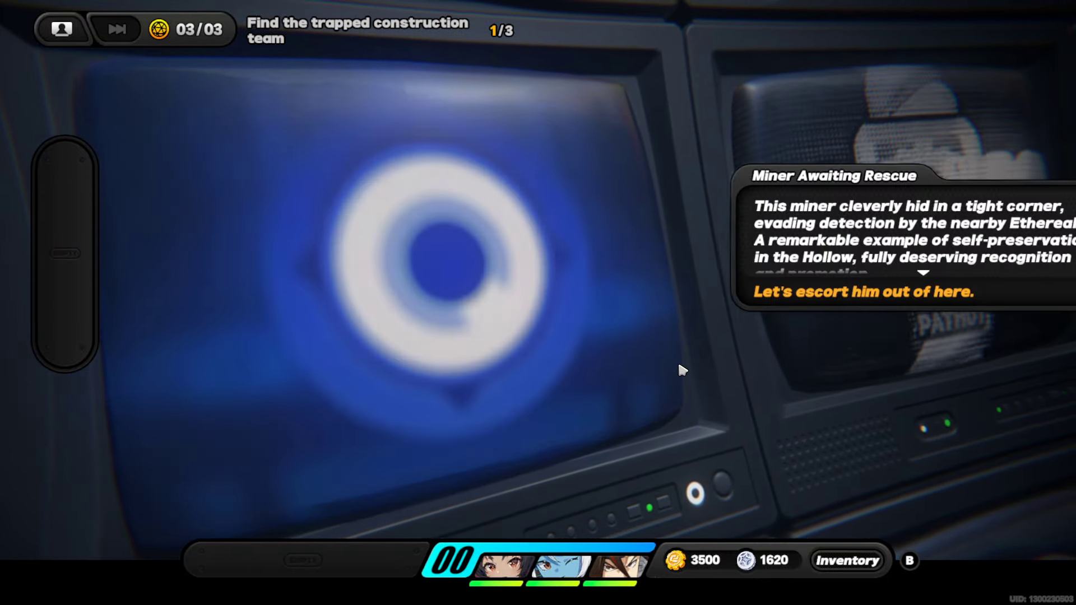
Talk with the Miner Awaiting Rescue and send the unconscious miner to the evacuation point.
click(677, 360)
click(644, 376)
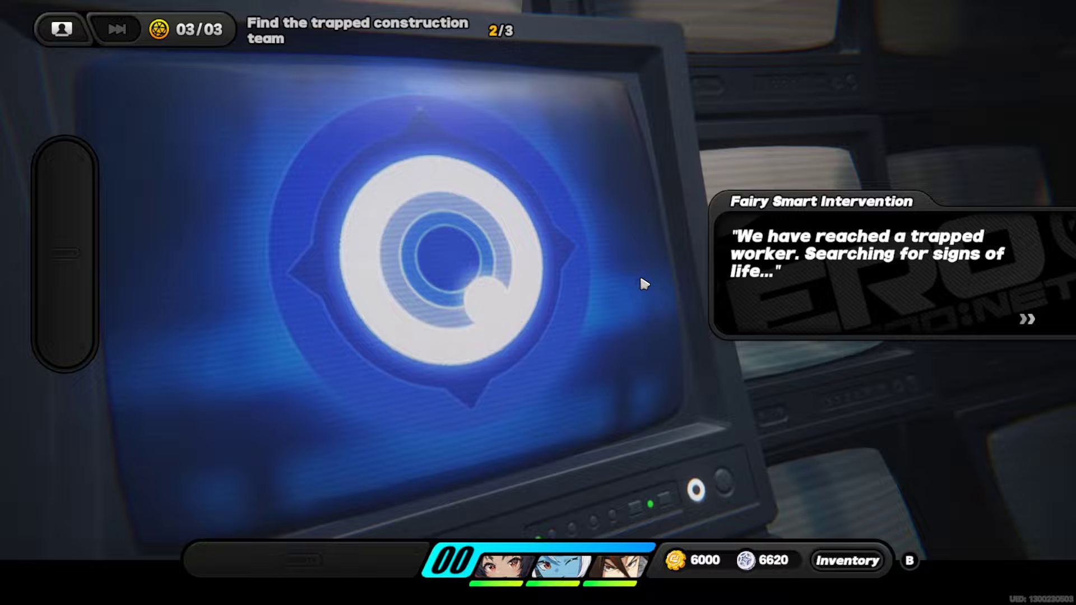
click(640, 273)
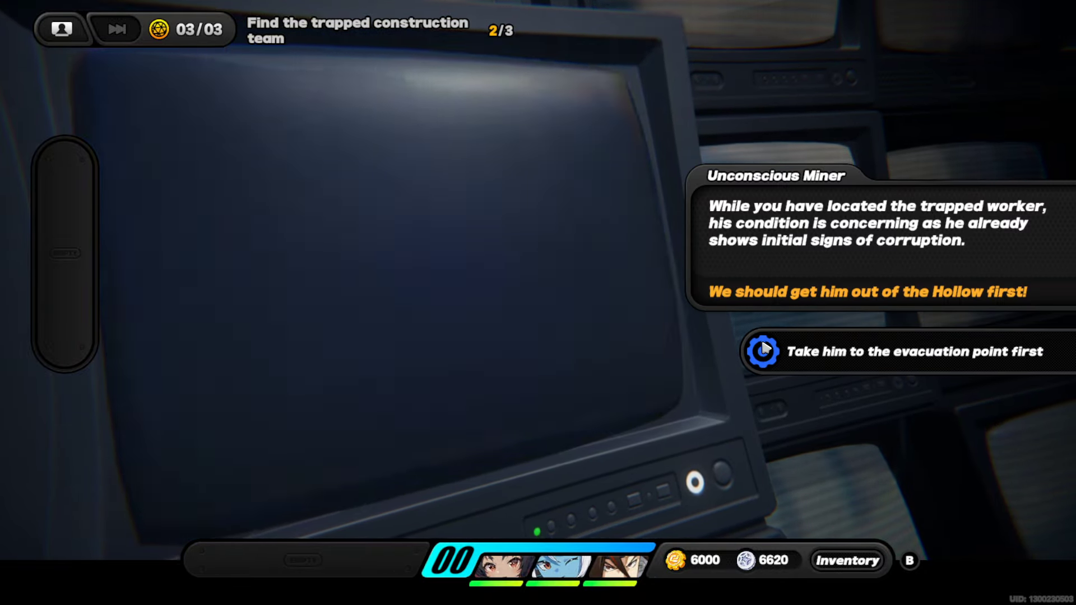
click(605, 344)
click(605, 344)
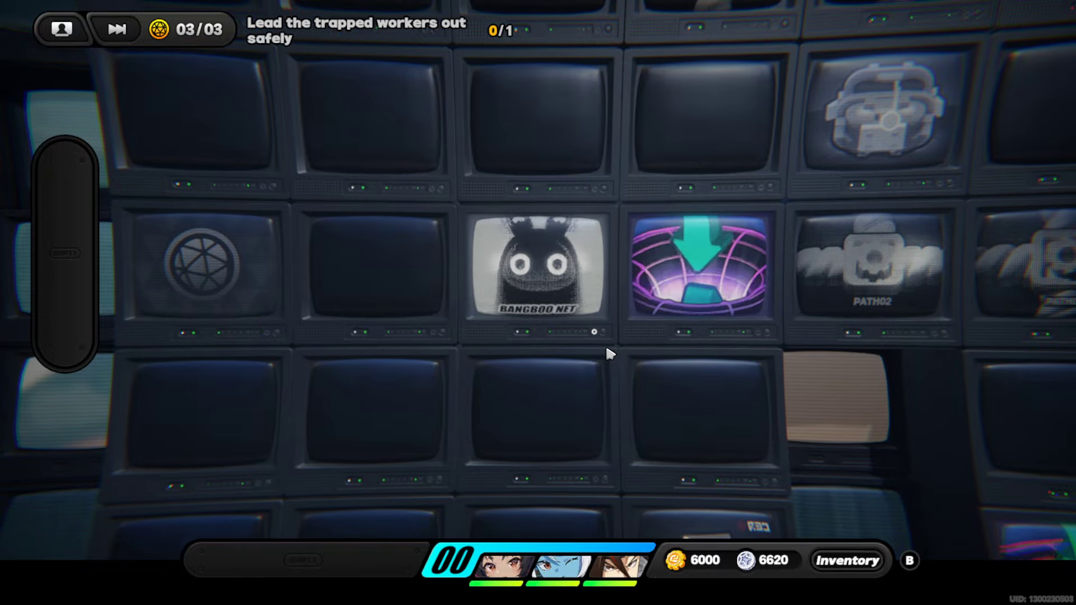
Cross the arrow tile to the Locked Valve and pay 5000 Gear Coins, leaving 1000.
key(d)
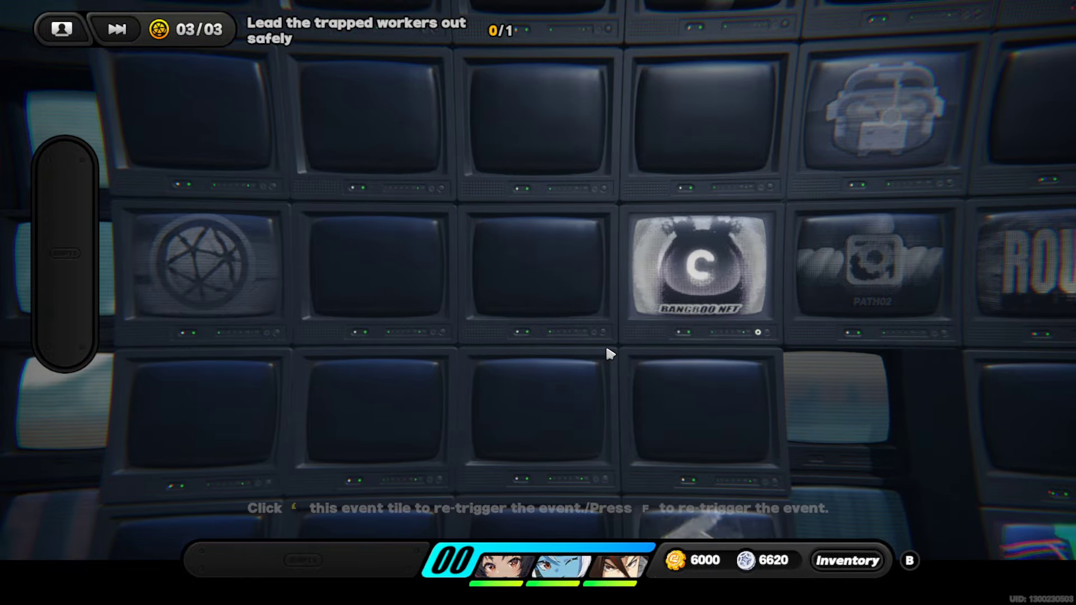
key(f)
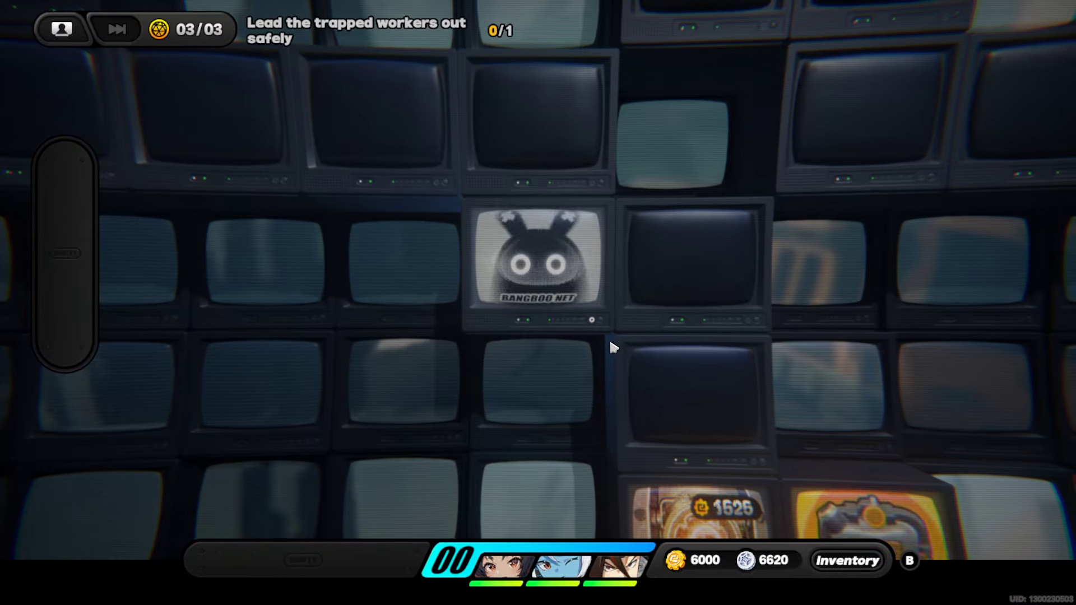
key(w)
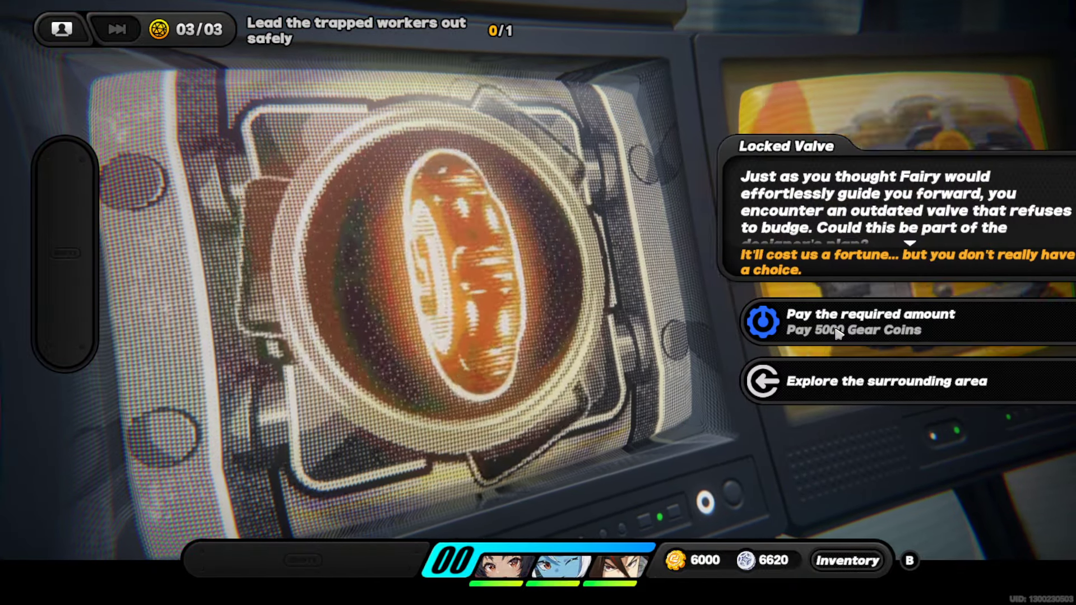
click(838, 332)
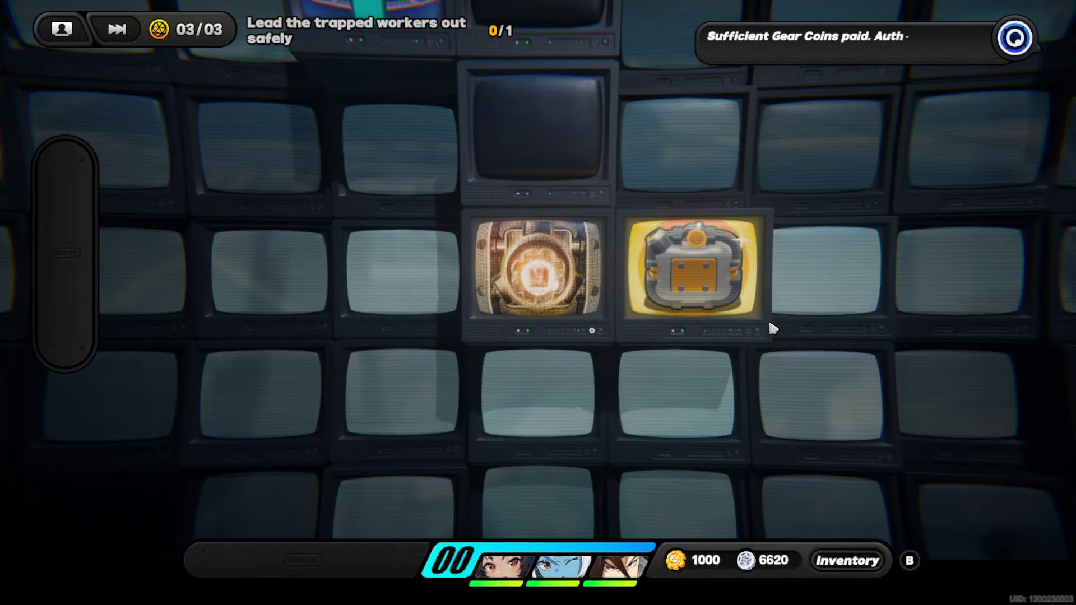